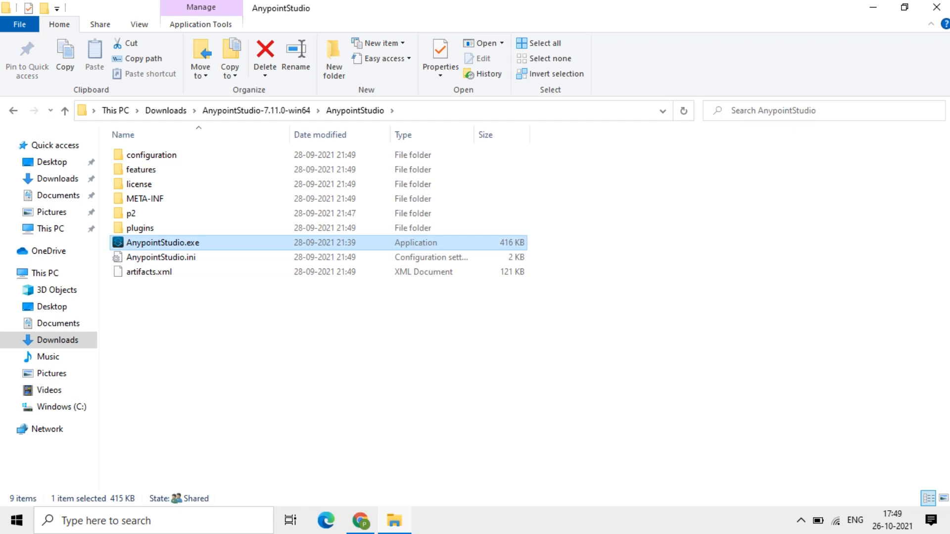
- Open the AnypointStudio.ini configuration file from the AnypointStudio folder in Notepad++
click(162, 243)
click(162, 257)
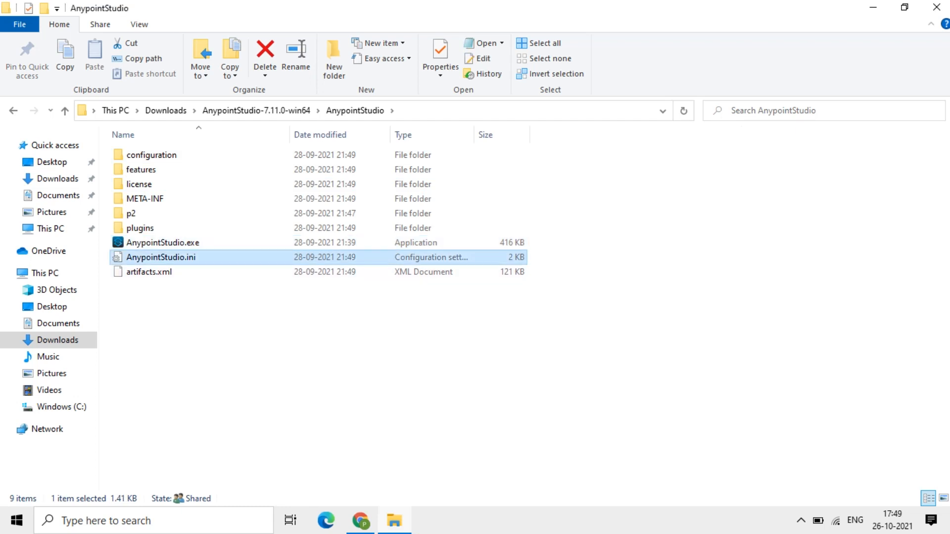
right_click(147, 258)
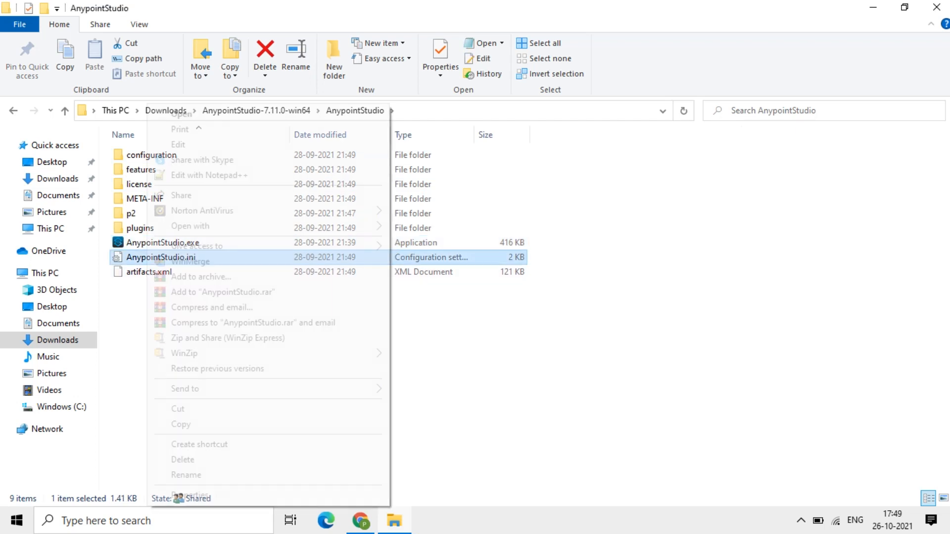
click(198, 175)
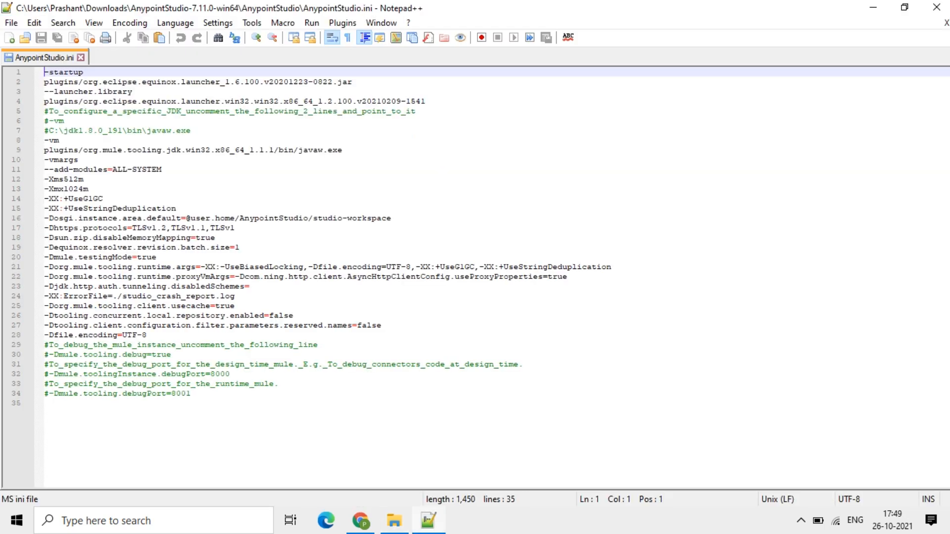
- Examine the -vm entry in AnypointStudio.ini, highlighting the javaw.exe path and its bundled JDK folder name
drag(83, 150, 274, 150)
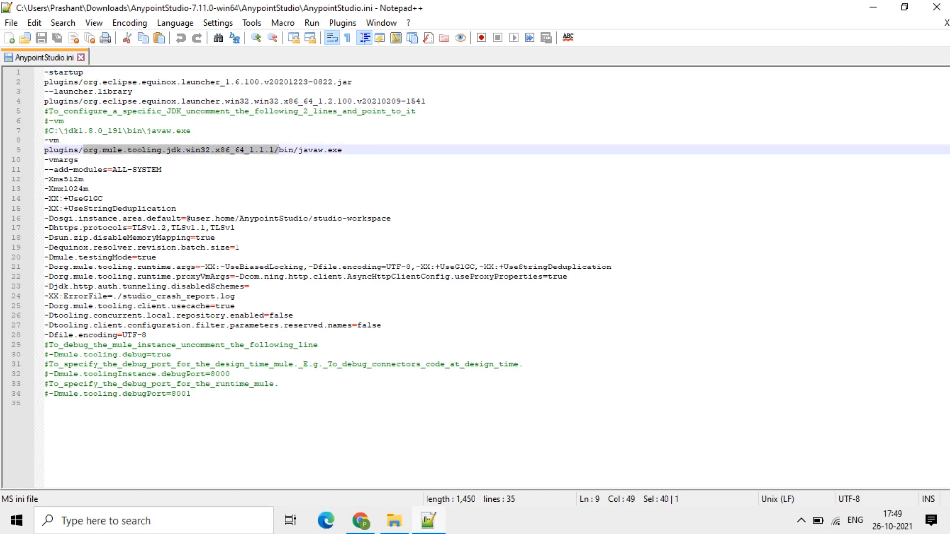
click(274, 149)
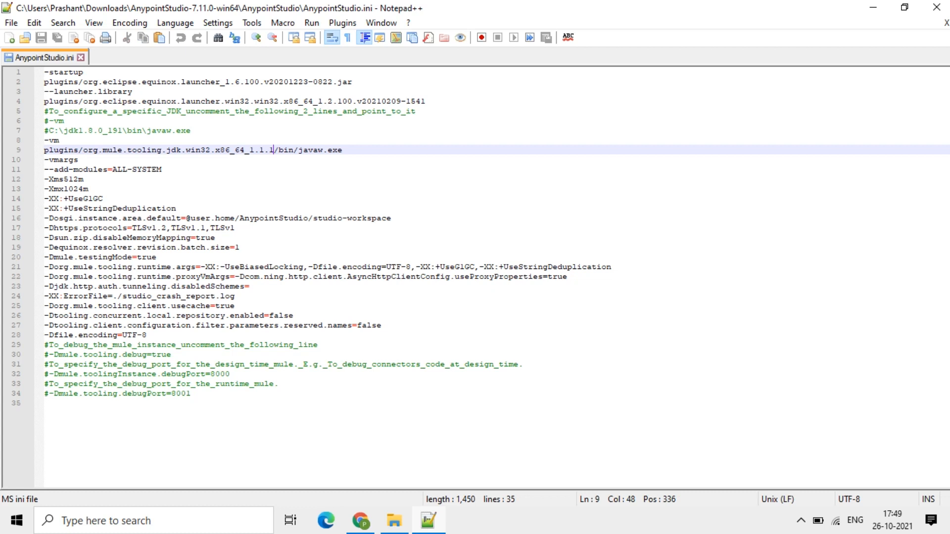
drag(44, 150, 342, 150)
click(162, 169)
click(78, 160)
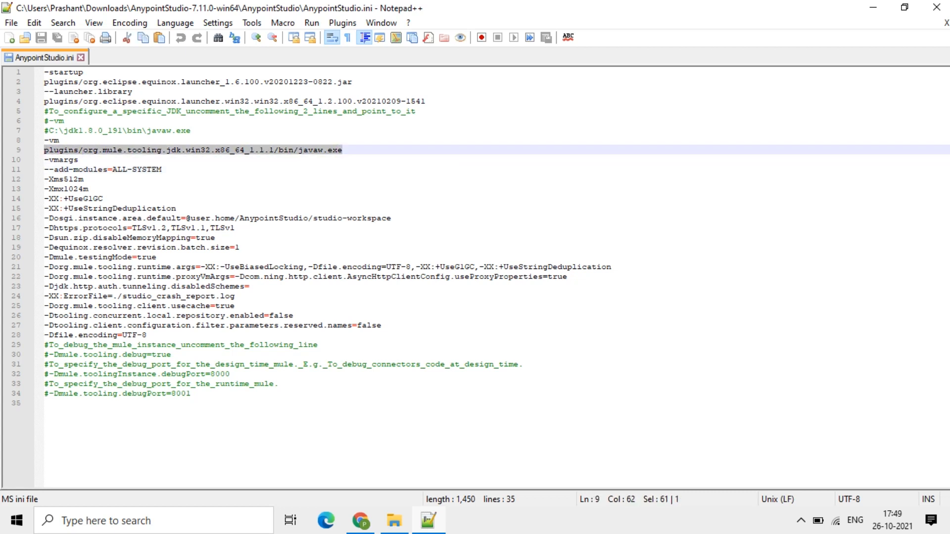
click(83, 179)
drag(83, 150, 278, 149)
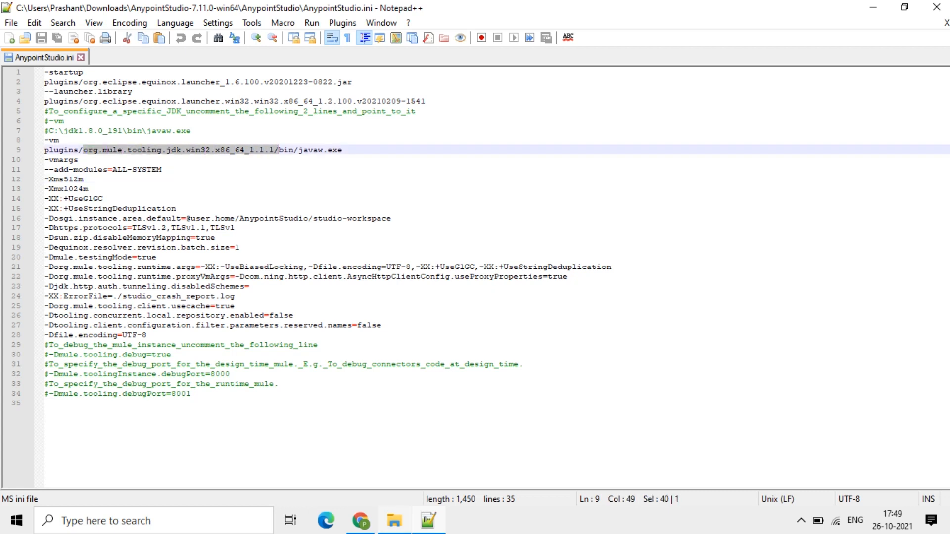
- Switch to File Explorer and open the org.mule.tooling.jdk.win32.x86_64_1.1.1 folder inside plugins, checking its name against the ini file
click(394, 520)
click(140, 228)
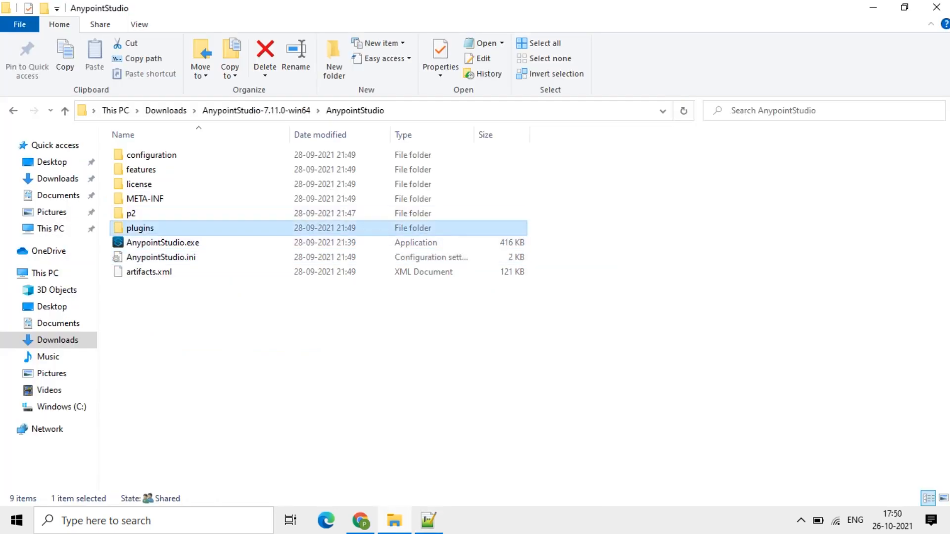
double_click(140, 228)
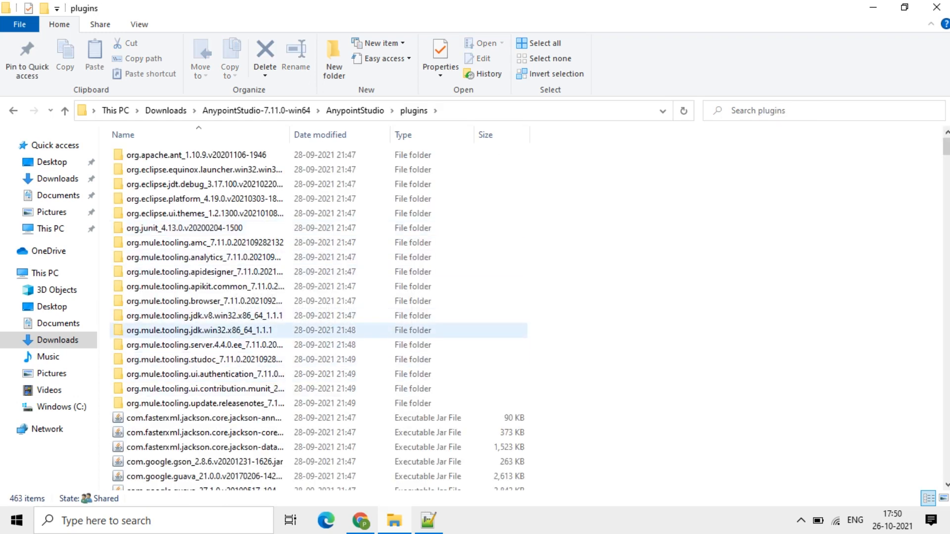
click(199, 330)
click(428, 520)
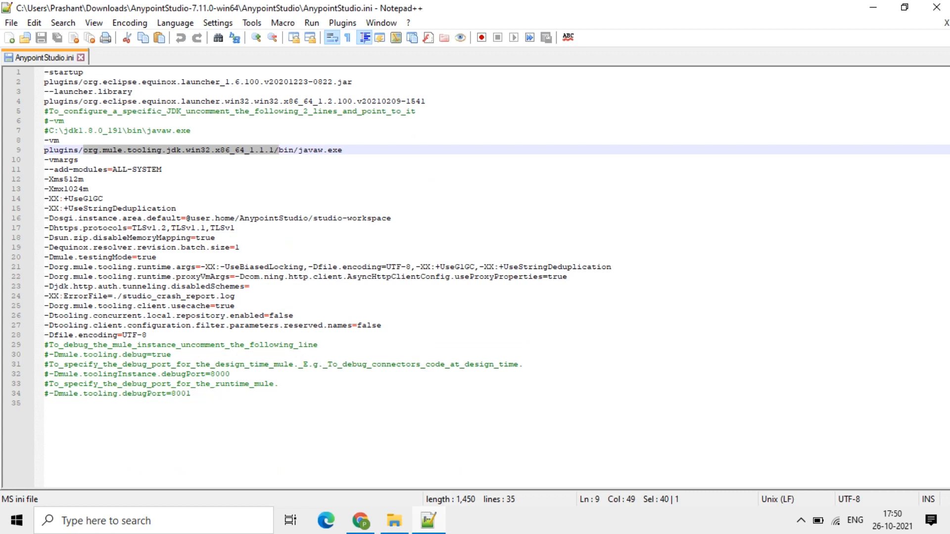
key(alt+Tab)
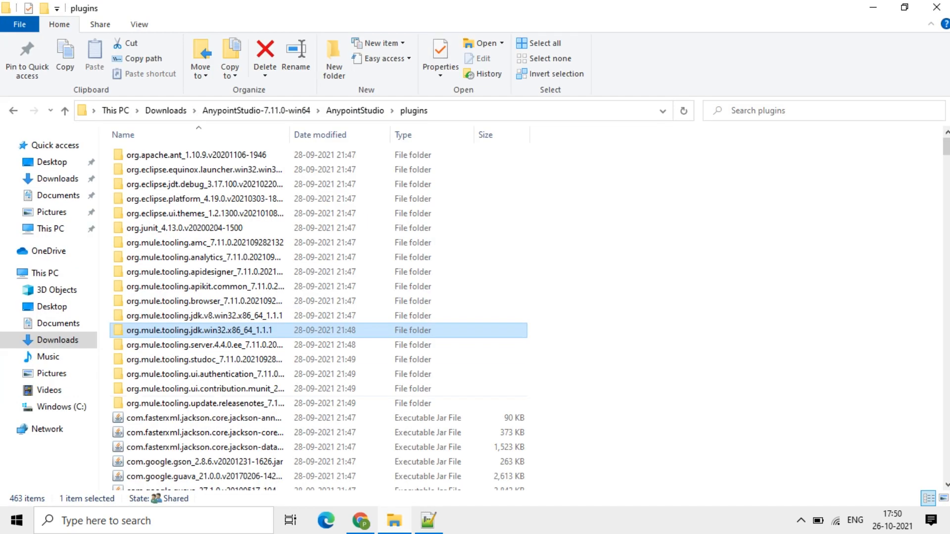
key(Return)
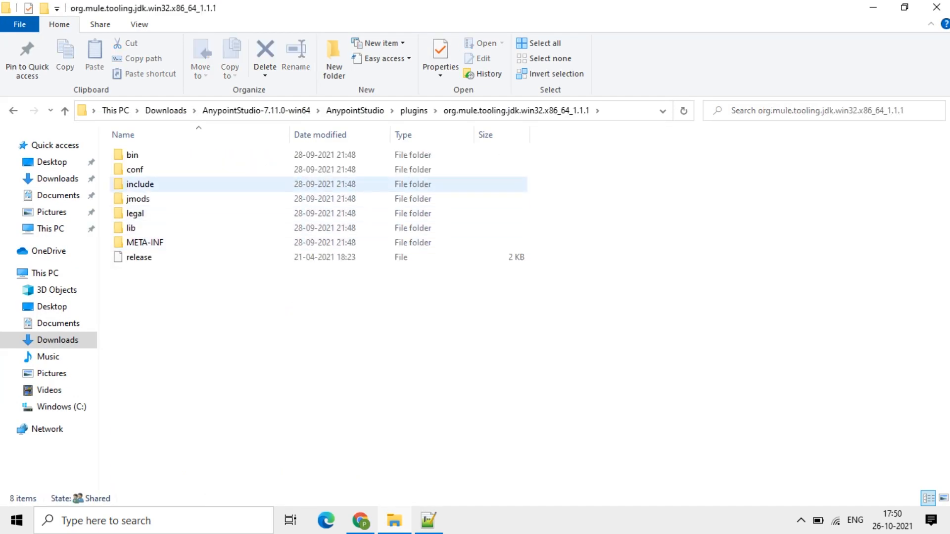
- Locate and select javaw.exe in the bundled JDK's bin folder
double_click(136, 155)
scroll(237, 409, down, 11)
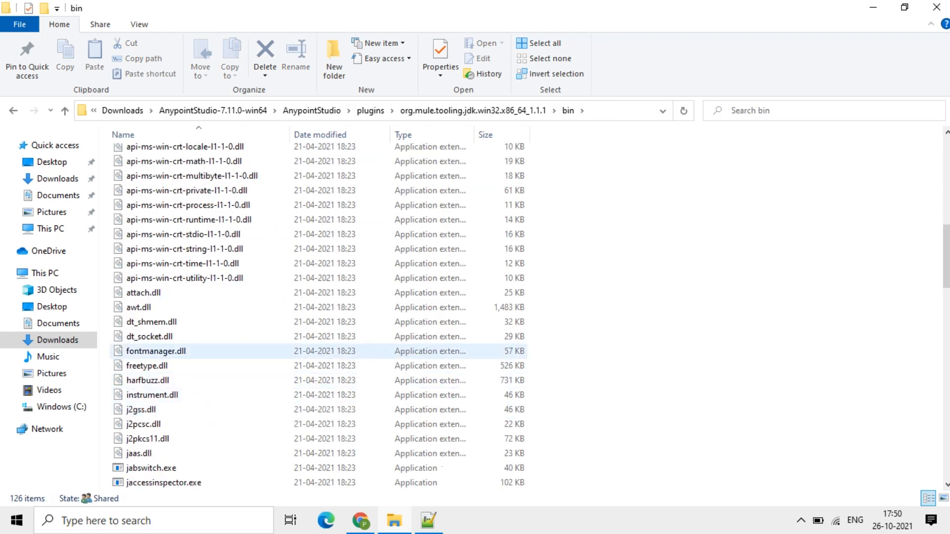
click(198, 351)
key(j)
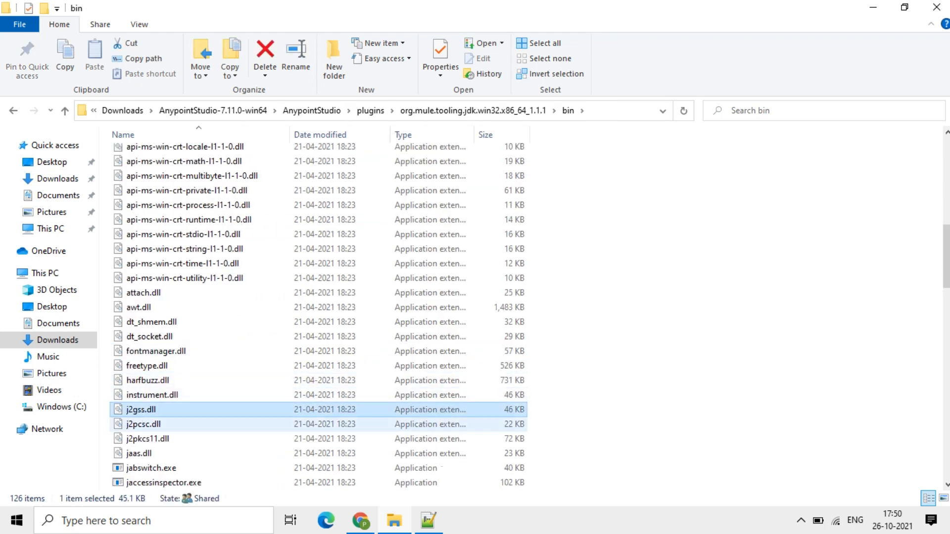
scroll(213, 396, down, 5)
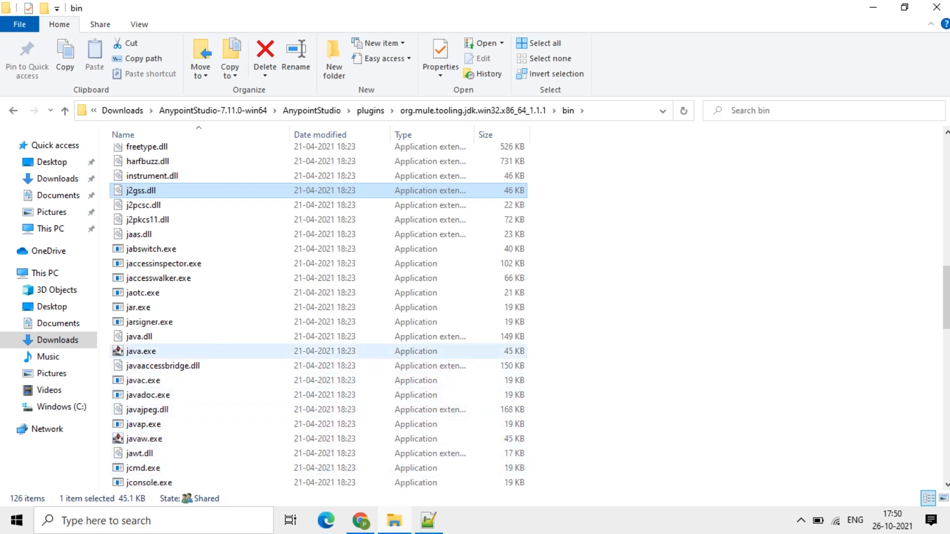
scroll(213, 396, down, 1)
click(154, 395)
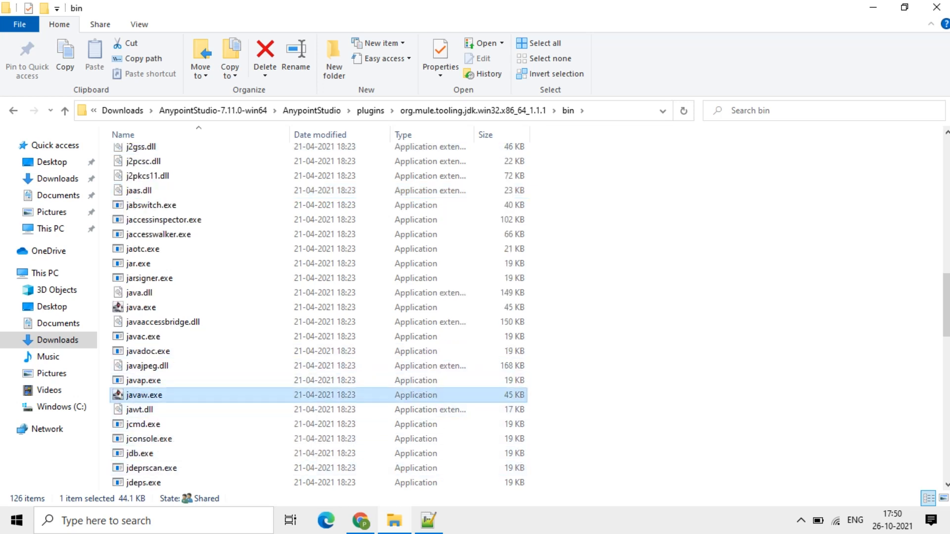
- Show the bin folder's full path from plugins onward and compare it with the -vm path in AnypointStudio.ini
click(619, 111)
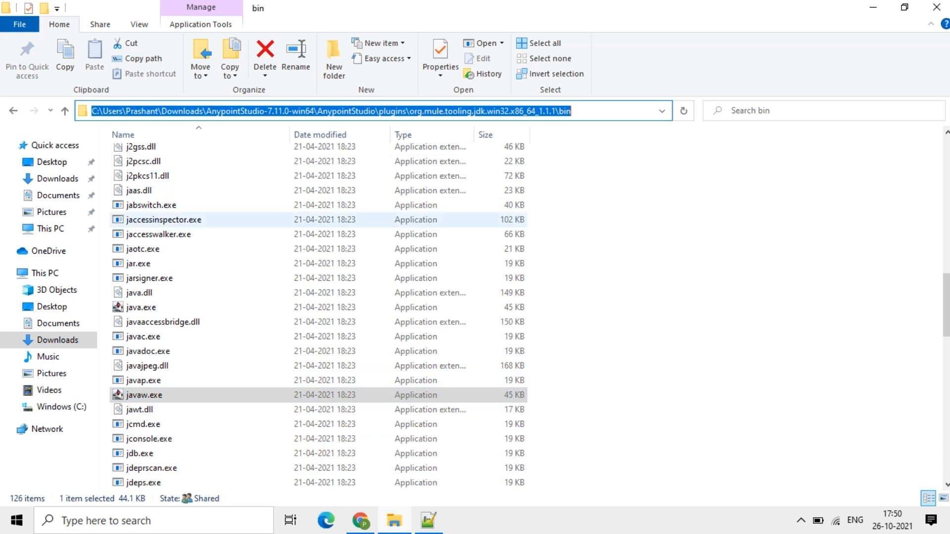
click(493, 111)
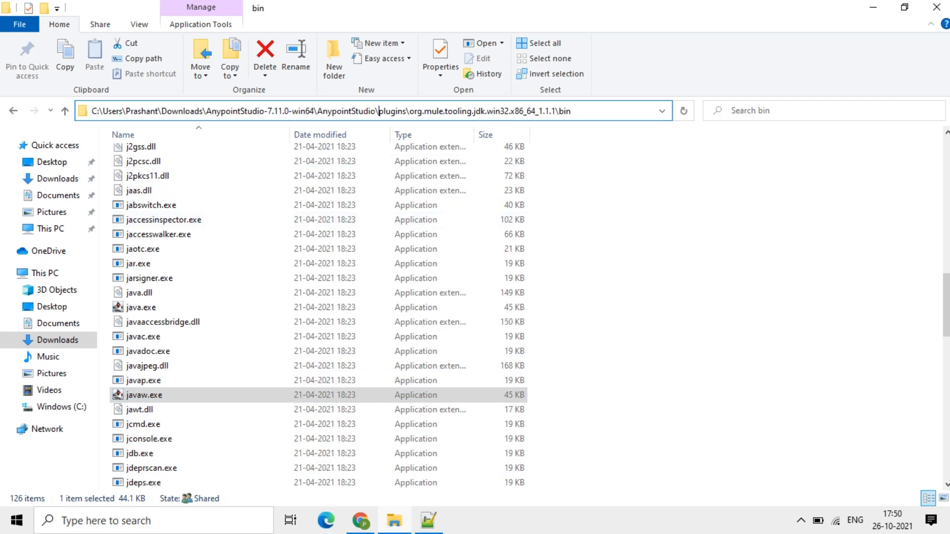
drag(379, 110, 571, 111)
key(alt+Tab)
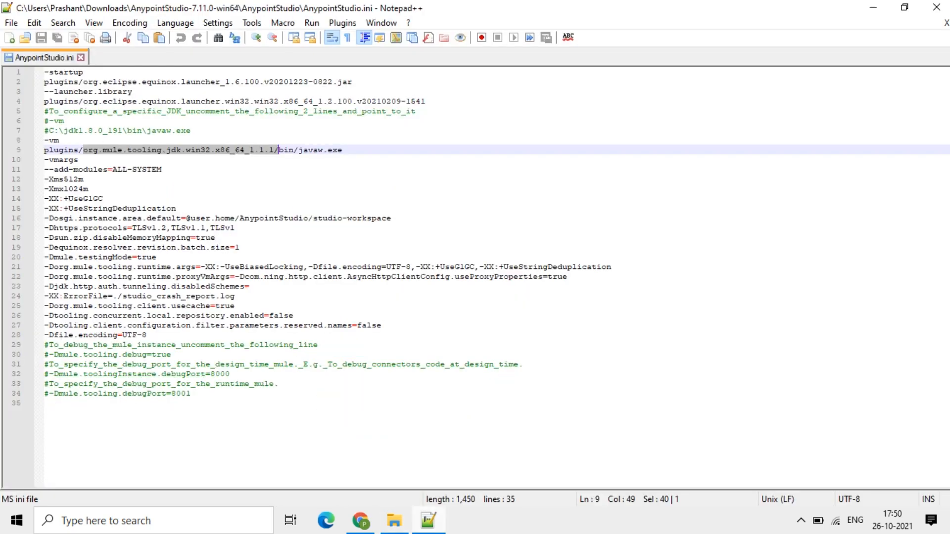
click(90, 189)
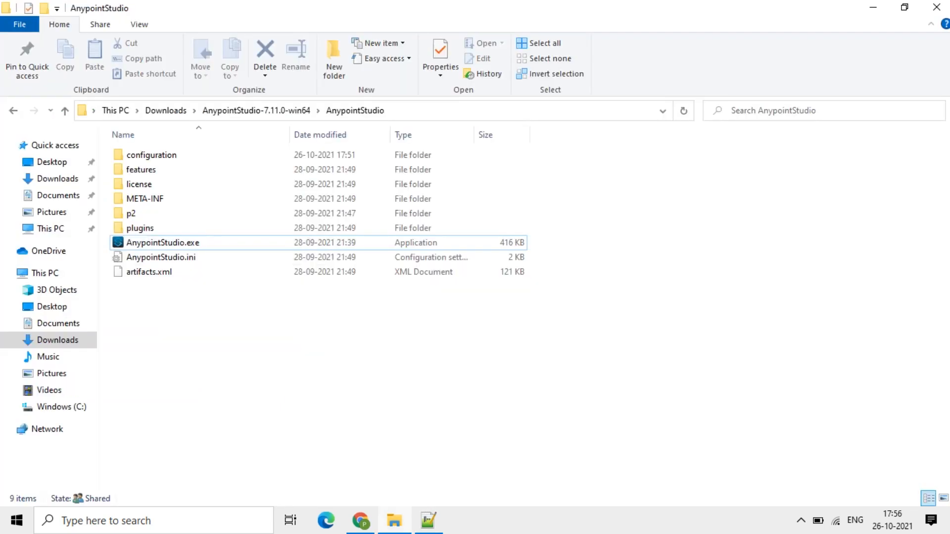
- Copy the AnypointStudio folder from Downloads\AnypointStudio-7.11.0-win64 to the root of the C: drive
click(256, 111)
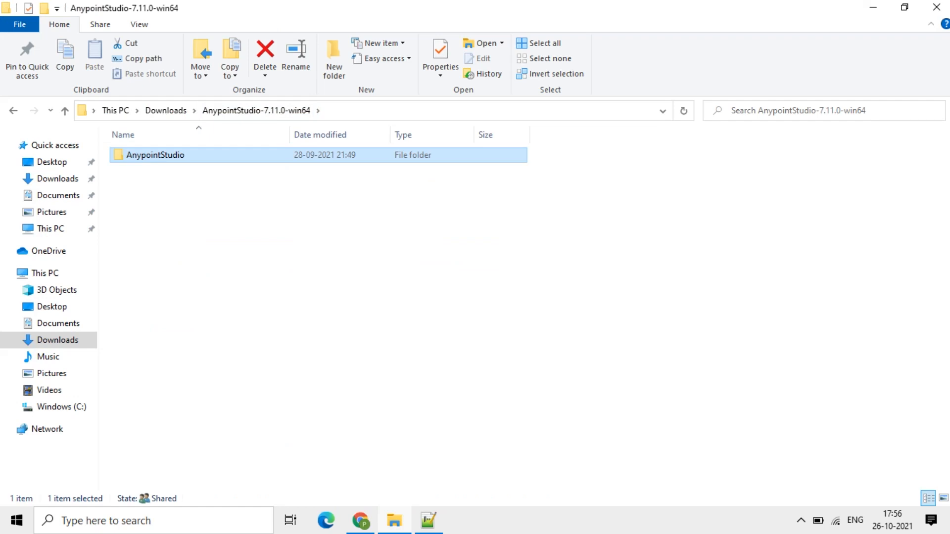
right_click(164, 153)
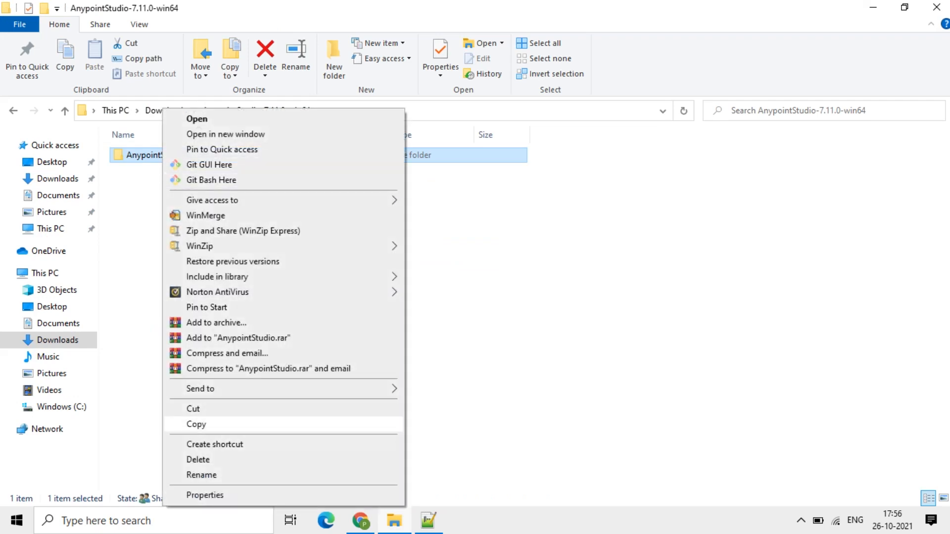
click(196, 424)
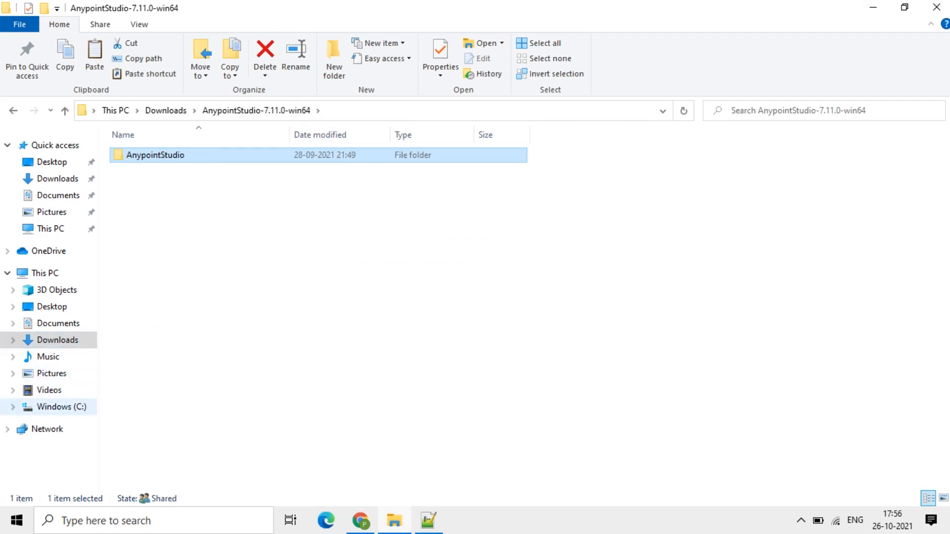
click(61, 406)
right_click(564, 230)
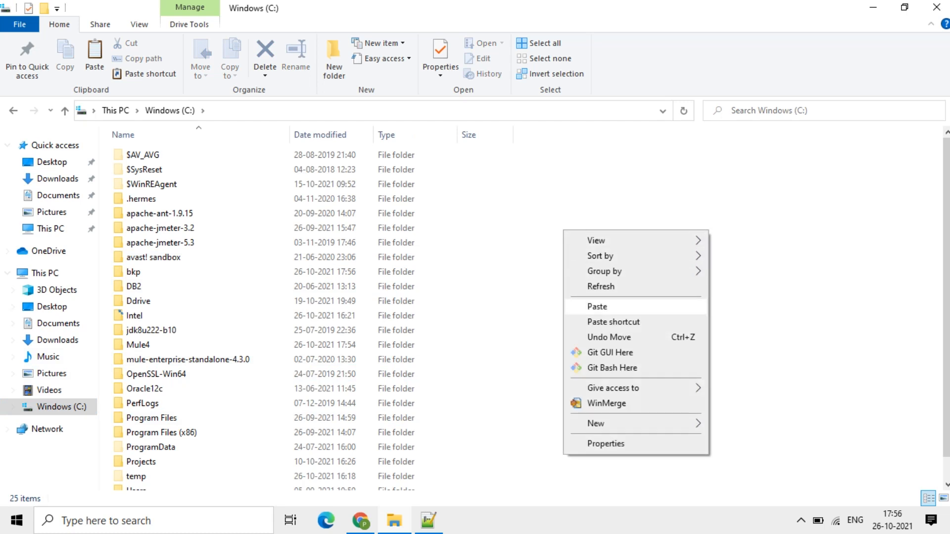
click(596, 306)
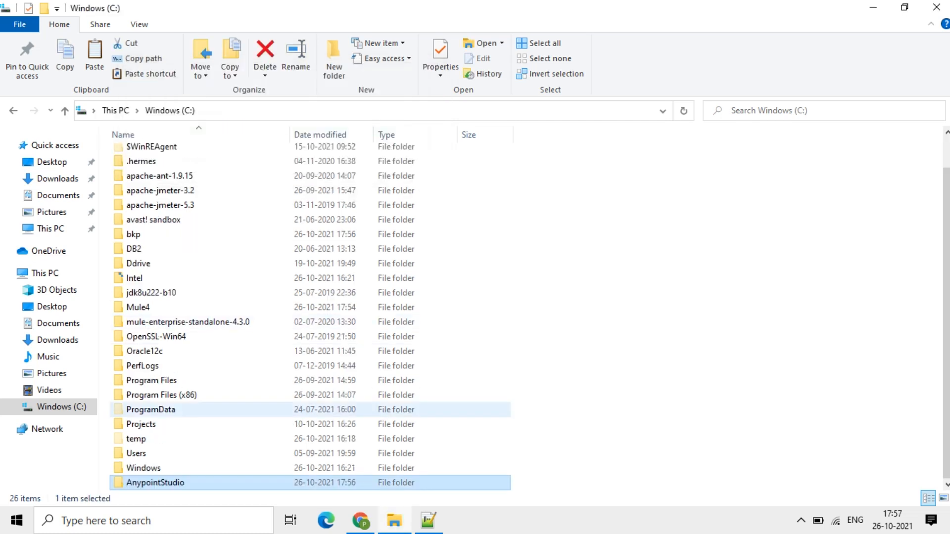
- Run AnypointStudio.exe from C:\AnypointStudio and launch it with C:\Mule4 as the workspace
double_click(155, 483)
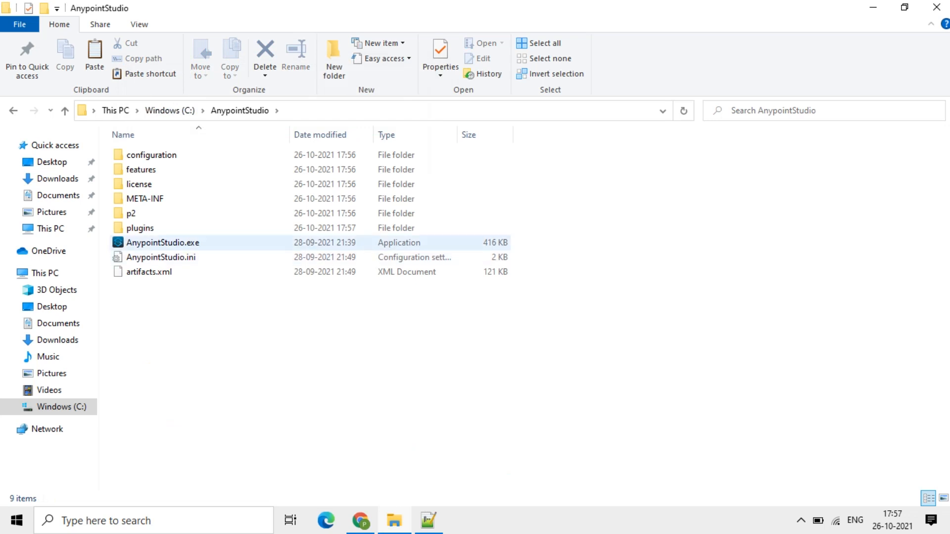
click(164, 243)
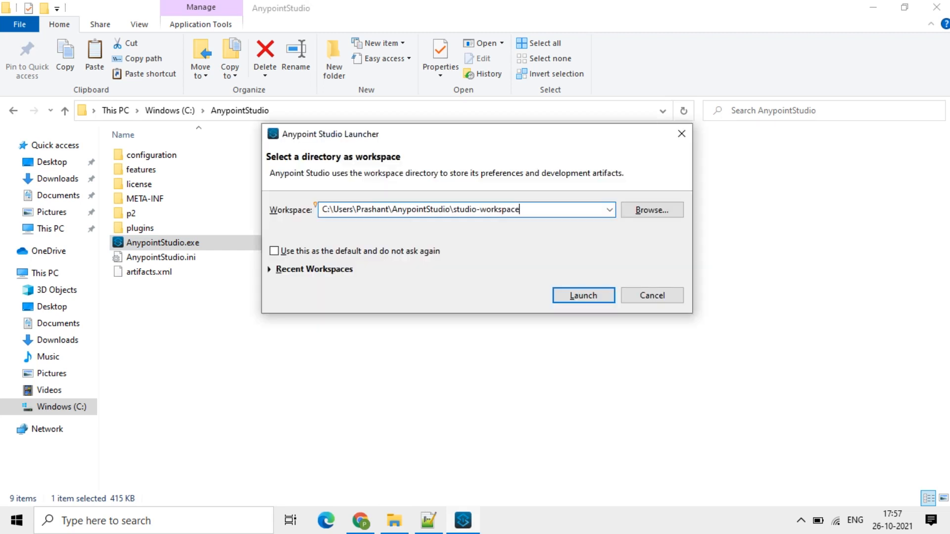
click(651, 210)
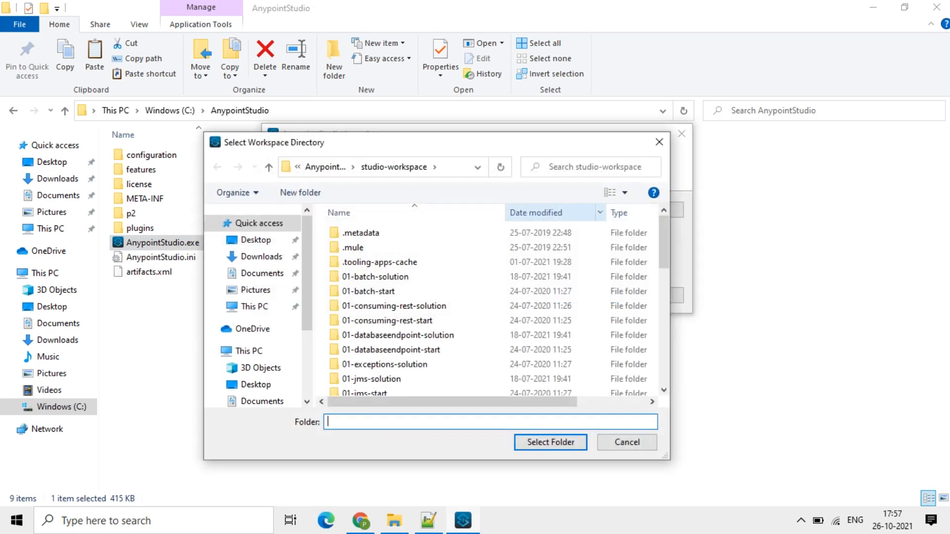
scroll(252, 373, down, 1)
scroll(252, 373, down, 1)
click(265, 389)
scroll(371, 344, down, 3)
double_click(354, 314)
click(550, 441)
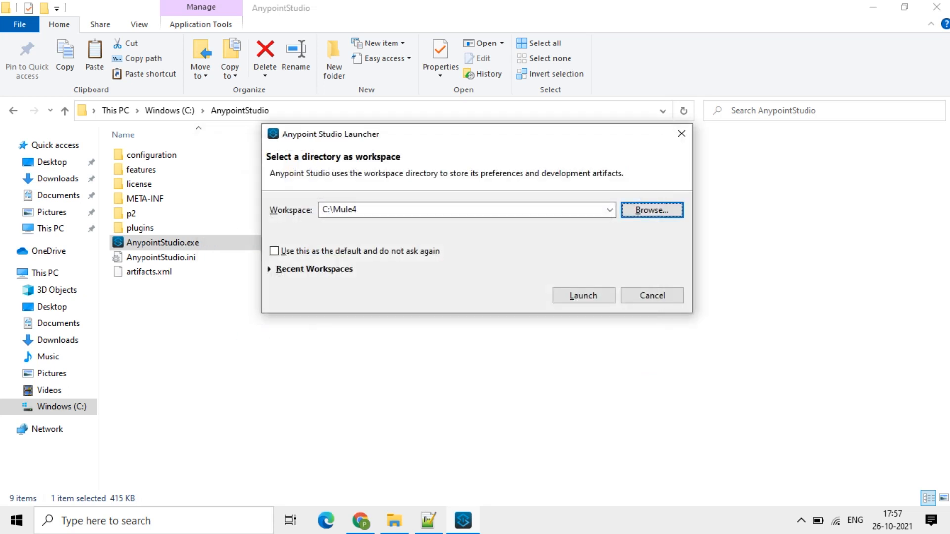
click(583, 295)
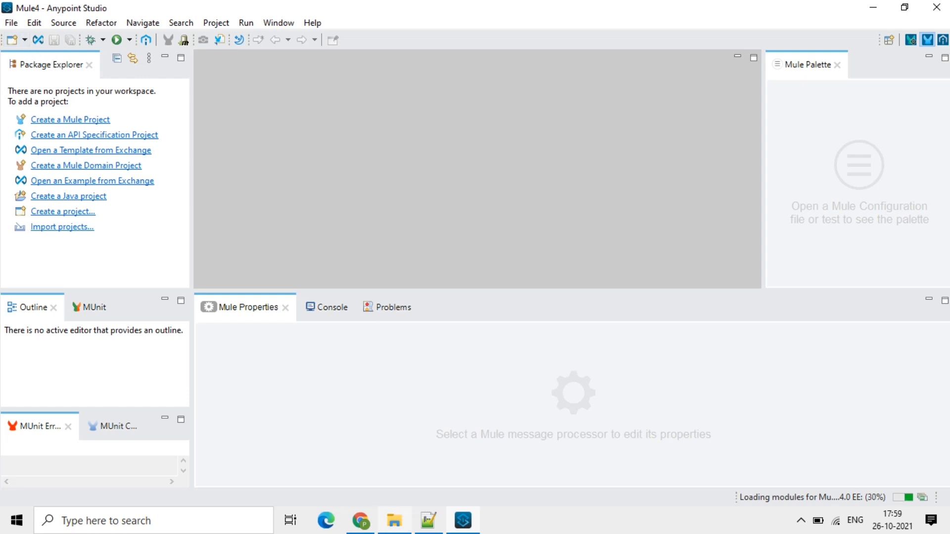
- Check the org.mule.tooling.server.4.4.0.ee runtime folder in C:\AnypointStudio\plugins, and return to Anypoint Studio
mouse_move(394, 521)
click(393, 465)
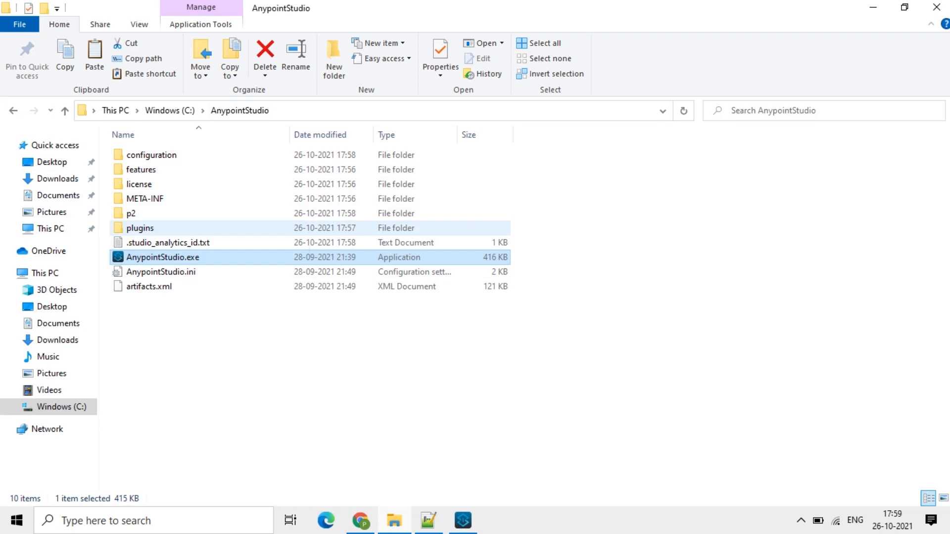
double_click(140, 227)
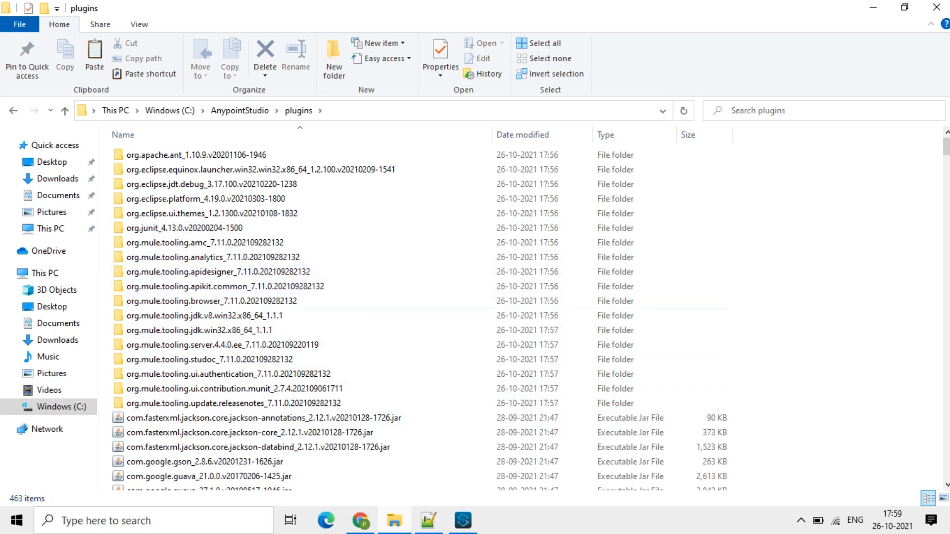
scroll(252, 418, down, 5)
scroll(252, 418, up, 5)
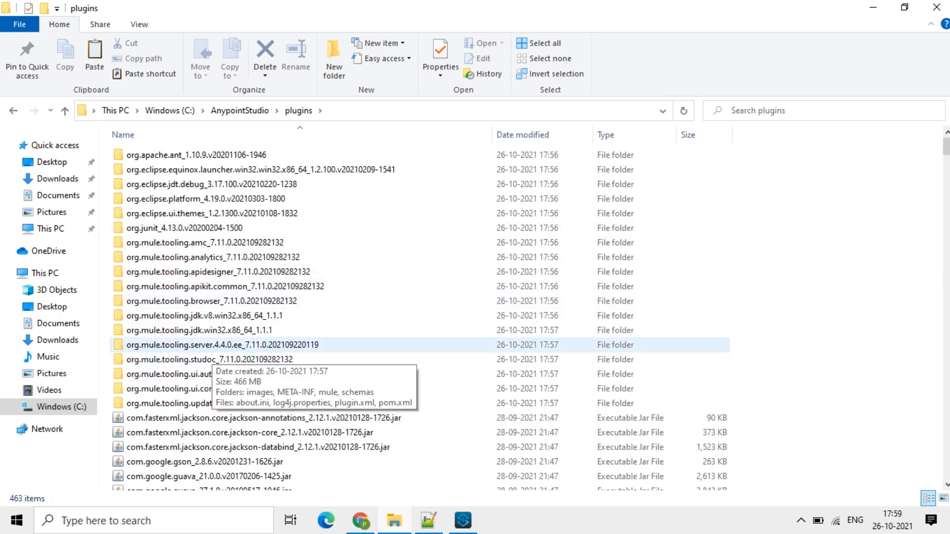
click(213, 346)
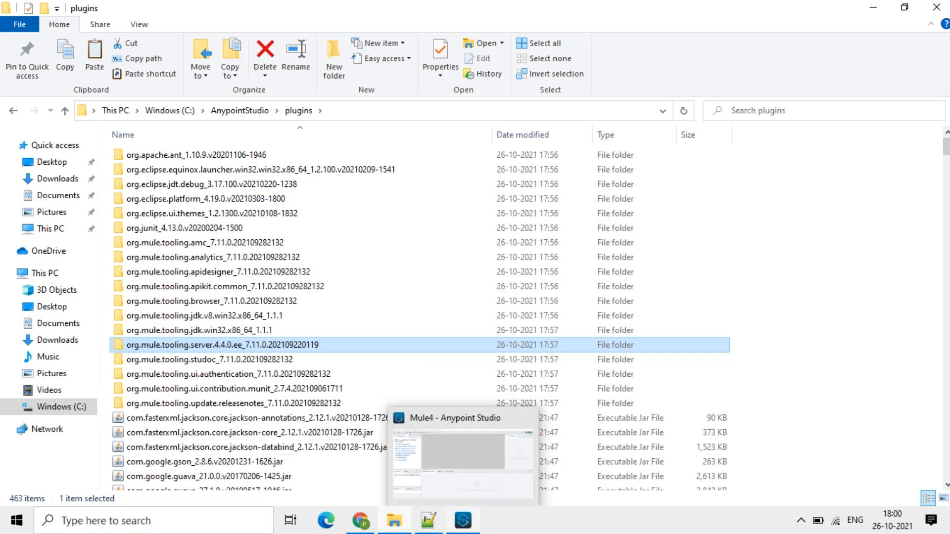
click(462, 520)
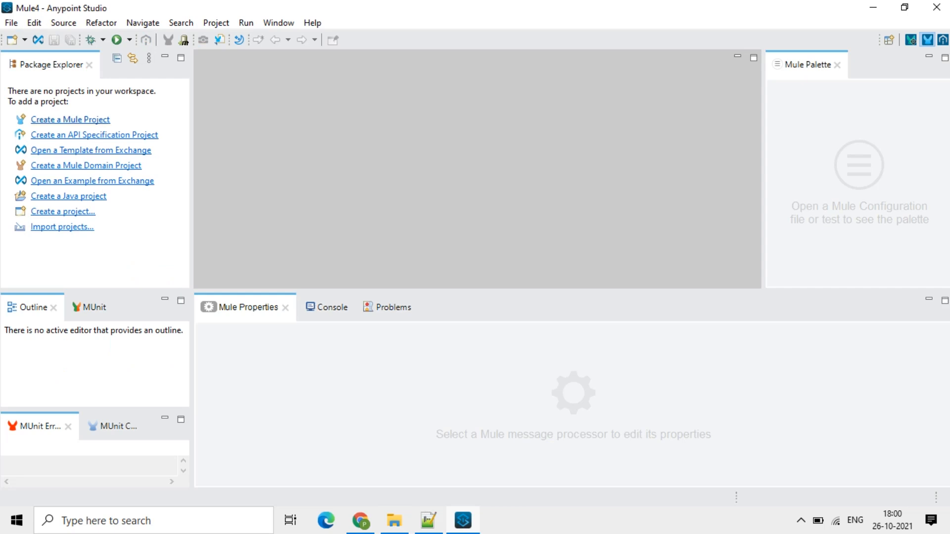
- Examine the Mule Server versions offered under Anypoint Studio Enterprise Runtimes from a new Mule project's runtime installer, and cancel both dialogs
click(71, 120)
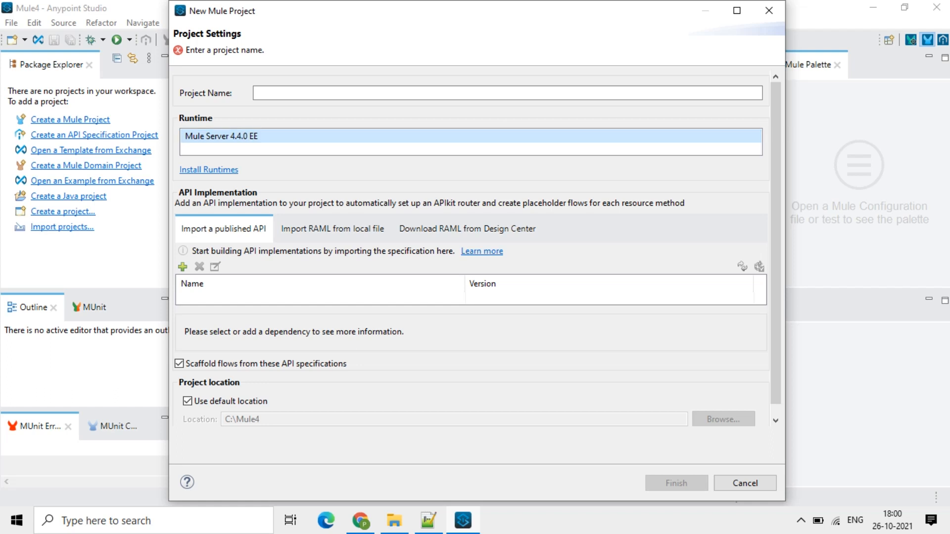
click(258, 93)
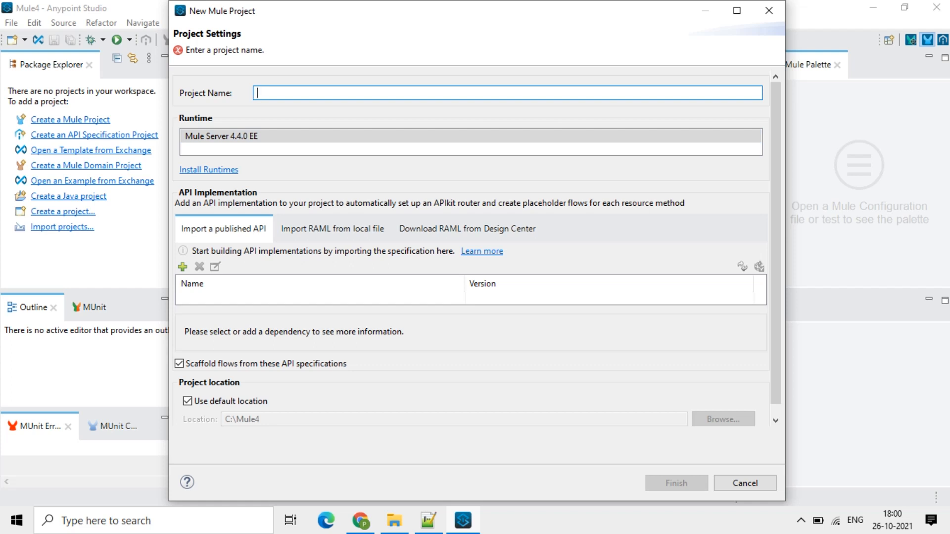
click(209, 170)
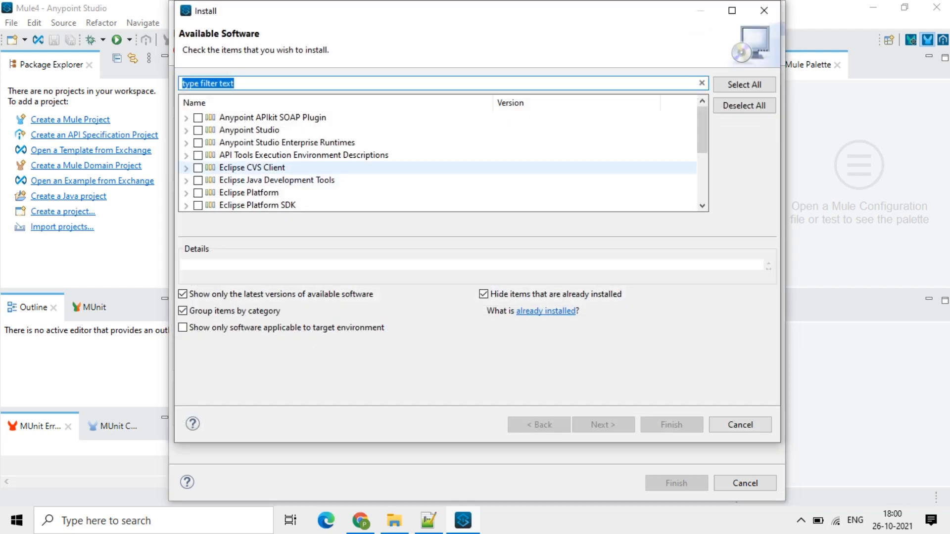
scroll(442, 161, down, 1)
scroll(443, 160, up, 1)
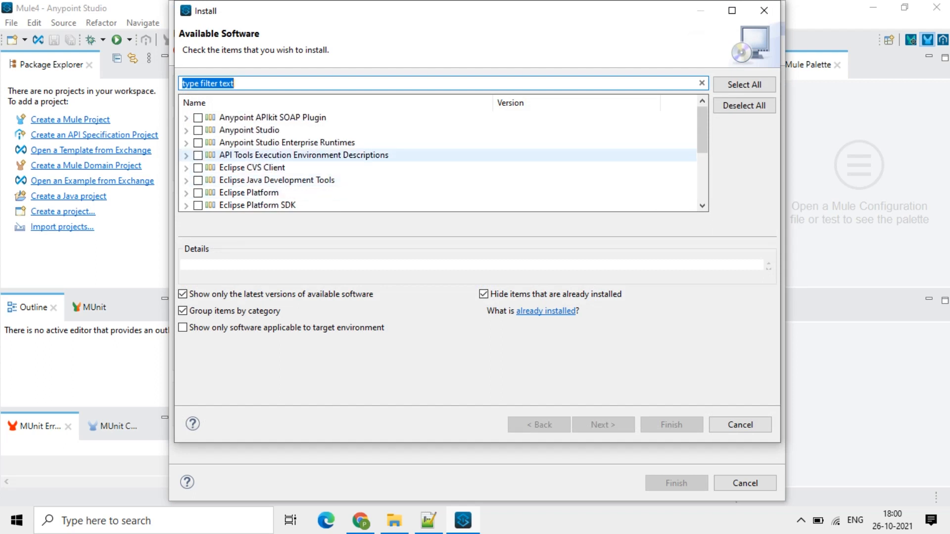
click(186, 143)
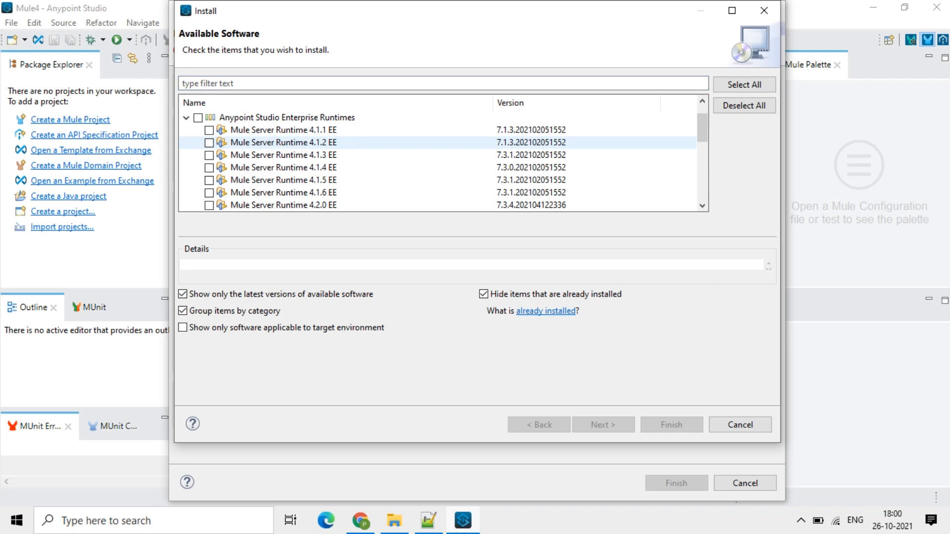
scroll(437, 161, down, 2)
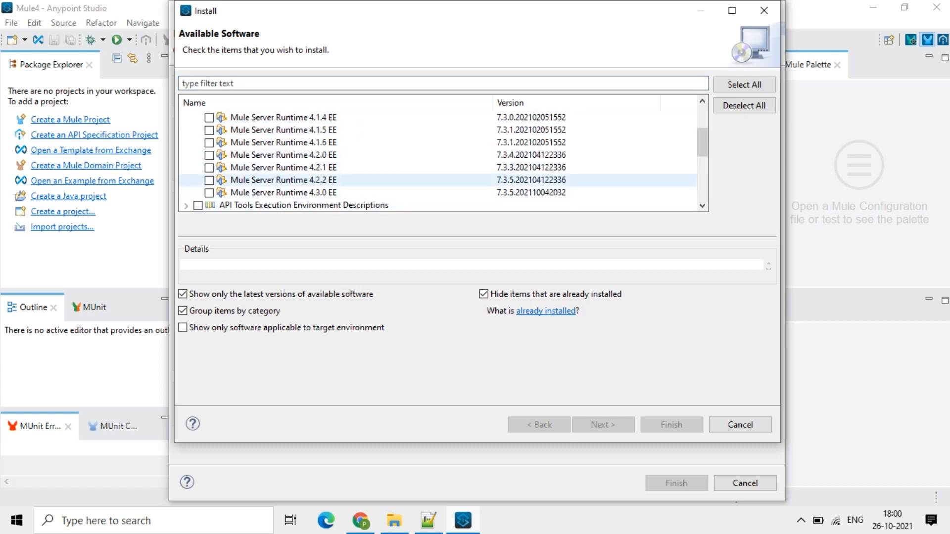
scroll(437, 161, up, 2)
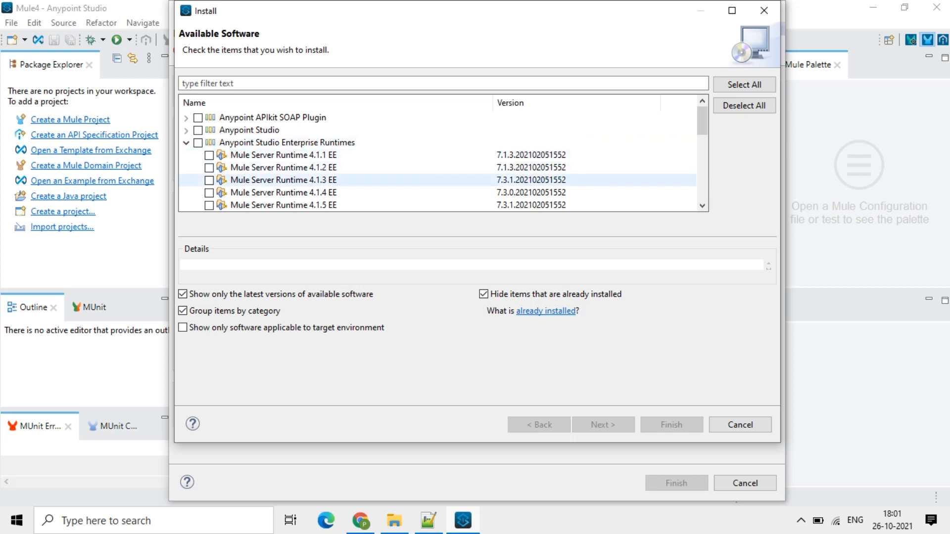
scroll(346, 179, down, 2)
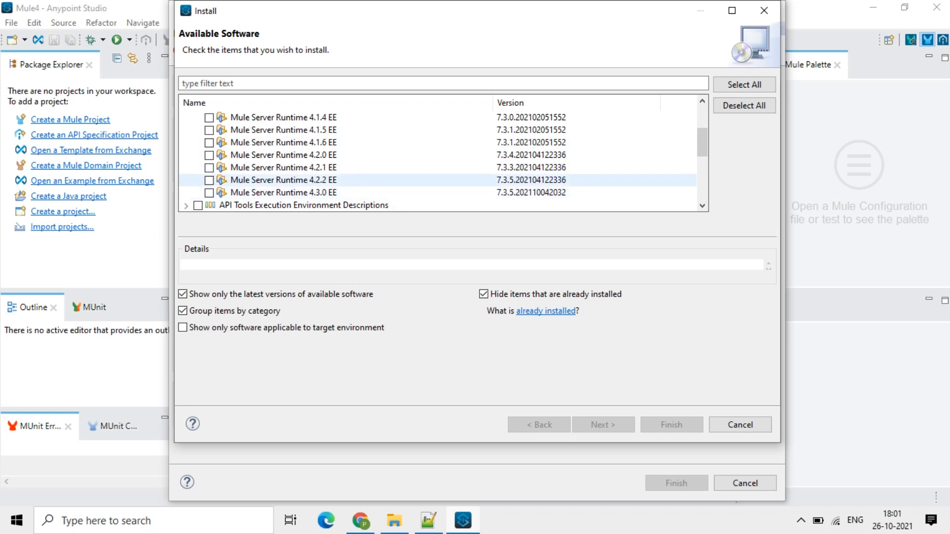
scroll(347, 188, up, 2)
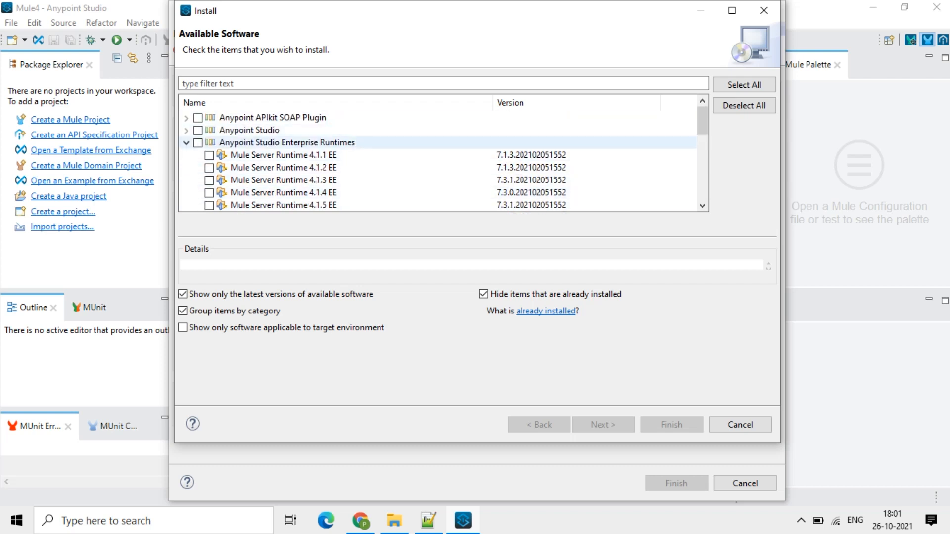
click(740, 424)
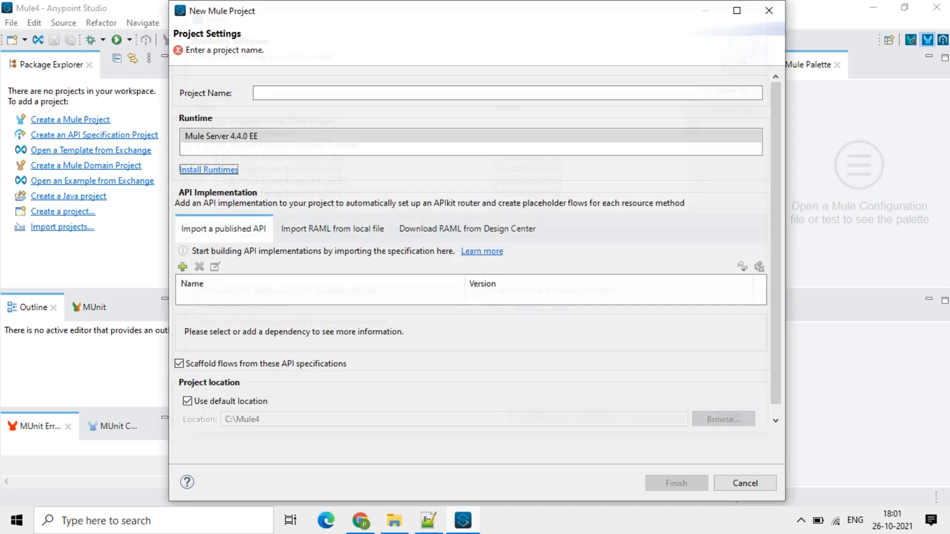
click(745, 483)
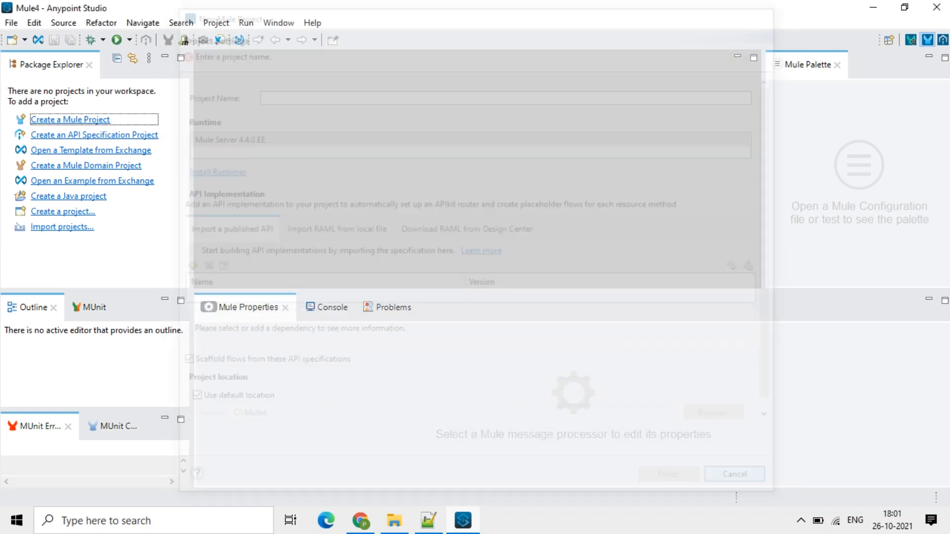
- Select Mule Server Runtime 4.3.0 EE for installation from the Mule Runtimes for Anypoint Studio update site
click(312, 23)
click(364, 217)
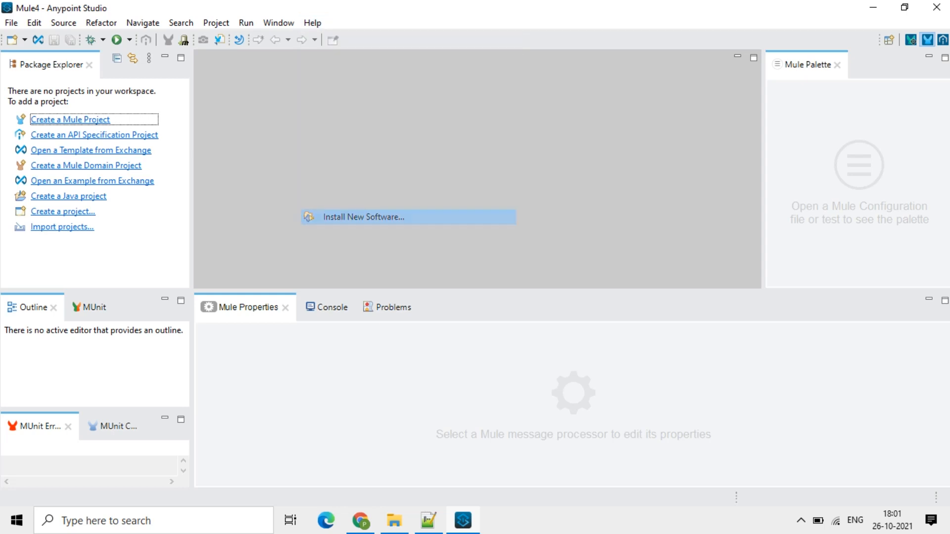
click(465, 88)
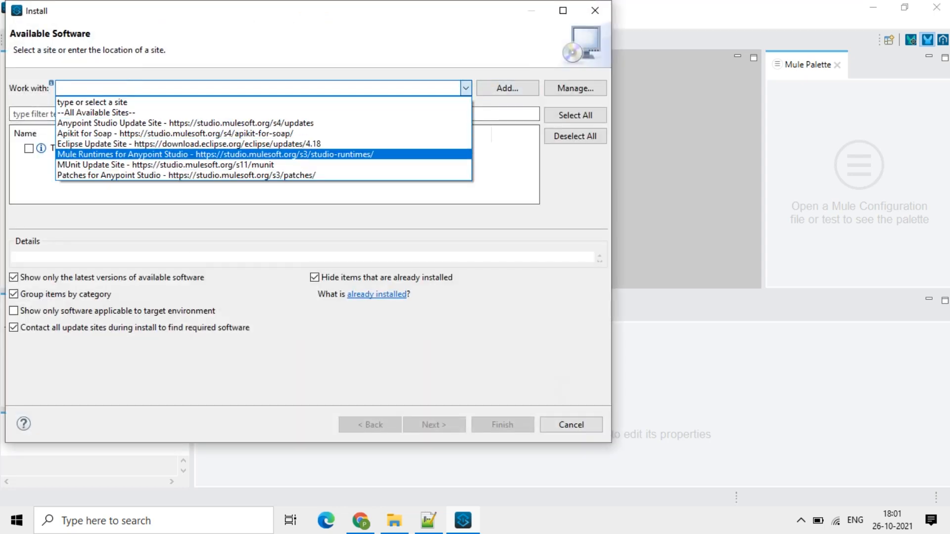
click(215, 155)
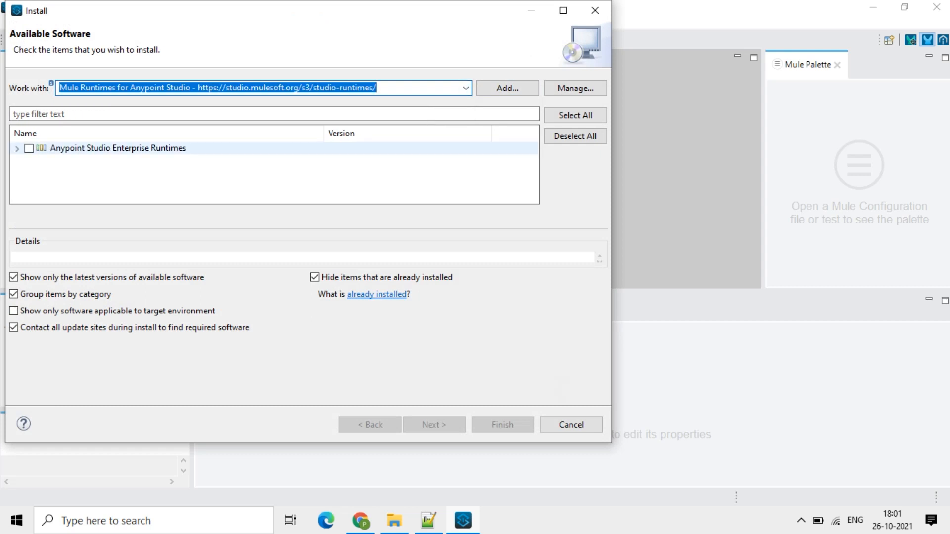
click(17, 149)
scroll(148, 183, down, 3)
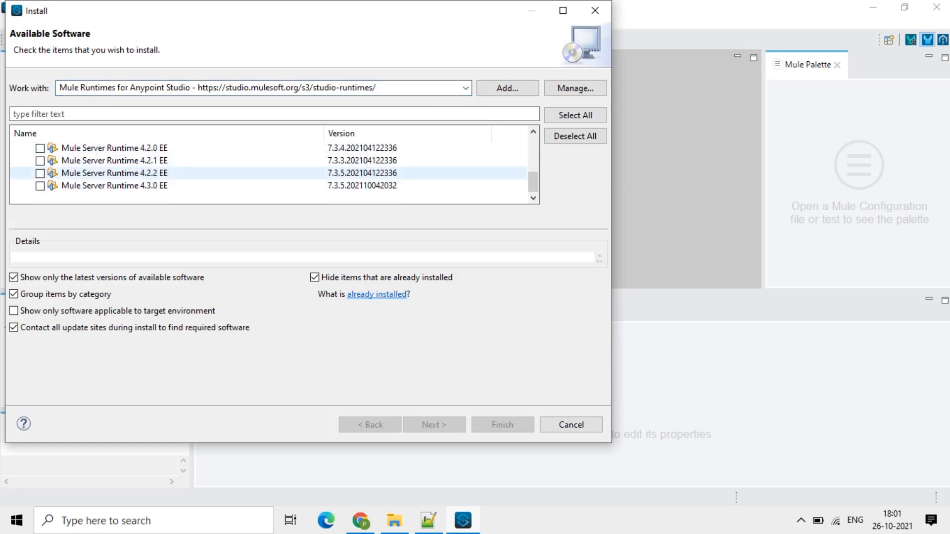
click(40, 185)
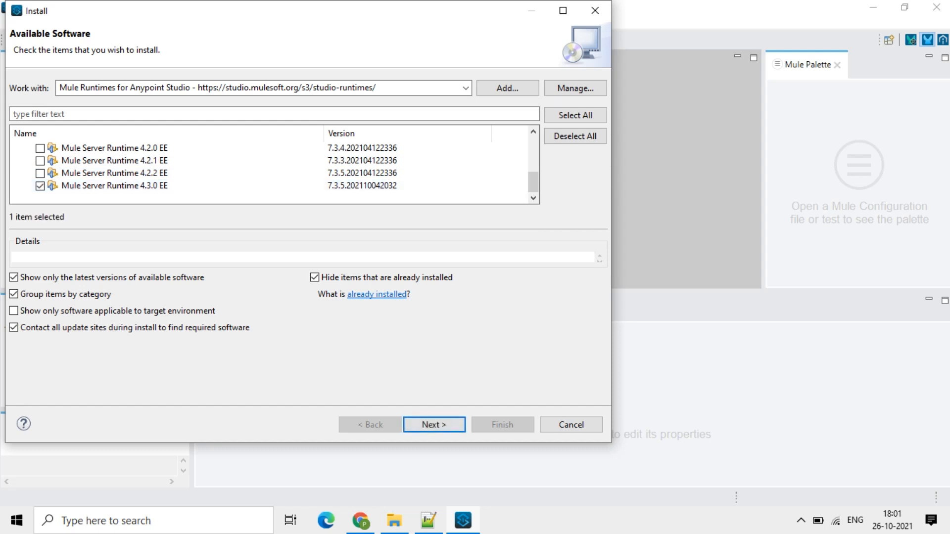
- Check the server runtime folders in C:\AnypointStudio\plugins, and return to the Install dialog in Anypoint Studio
mouse_move(394, 519)
click(394, 521)
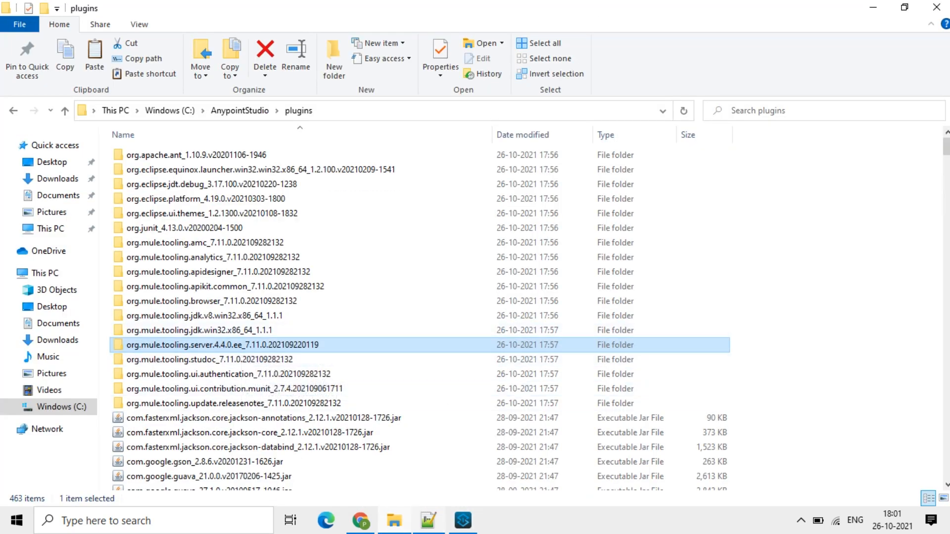
key(alt+Tab)
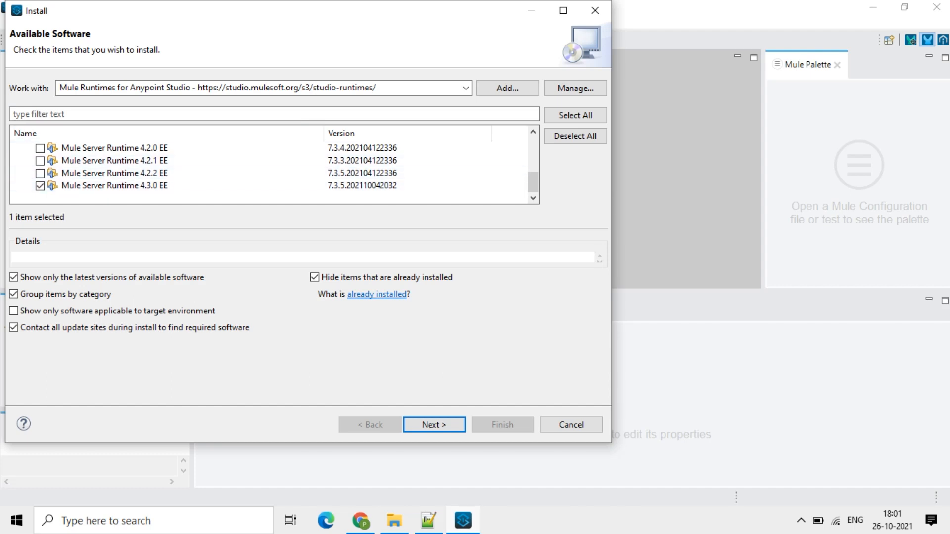
- Install Mule Server Runtime 4.3.0 EE, accept its license agreement, and restart Anypoint Studio to apply the update
key(Return)
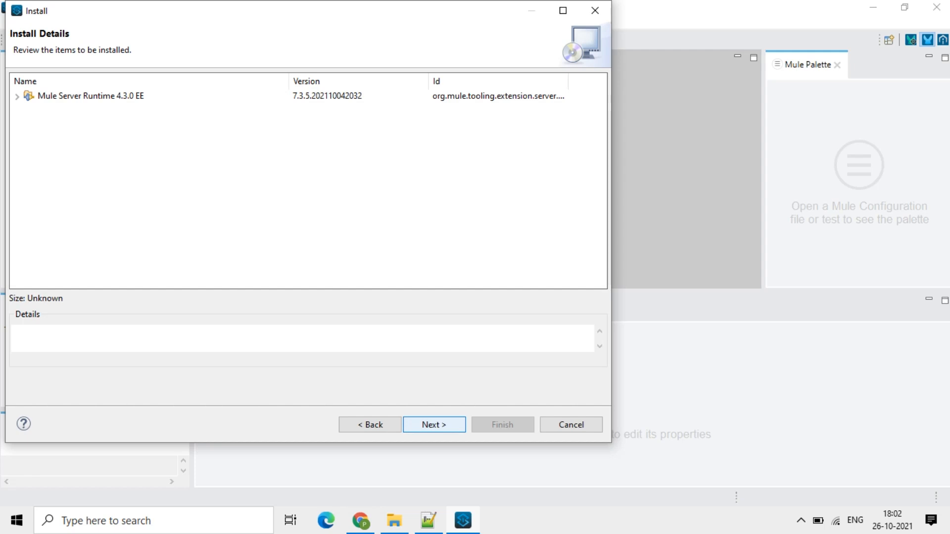
click(91, 96)
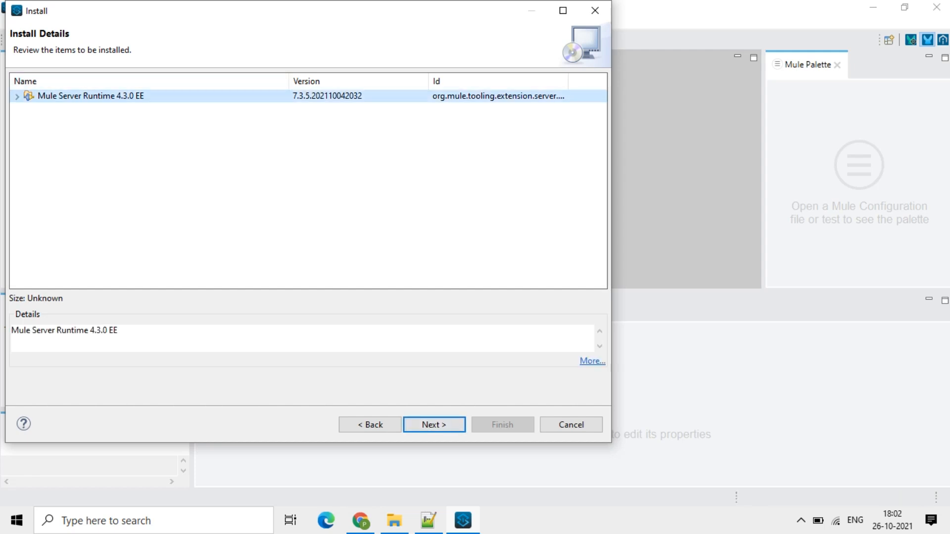
click(434, 424)
click(346, 344)
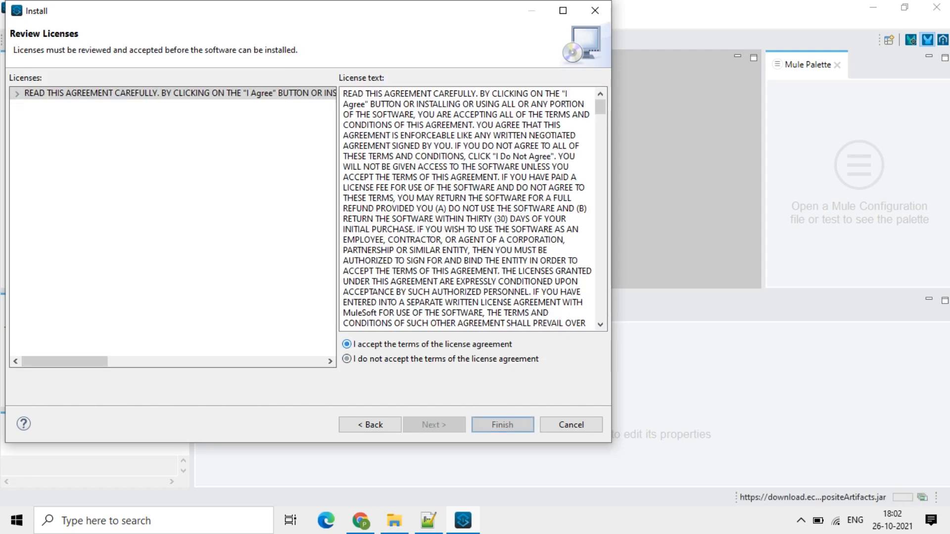
click(502, 425)
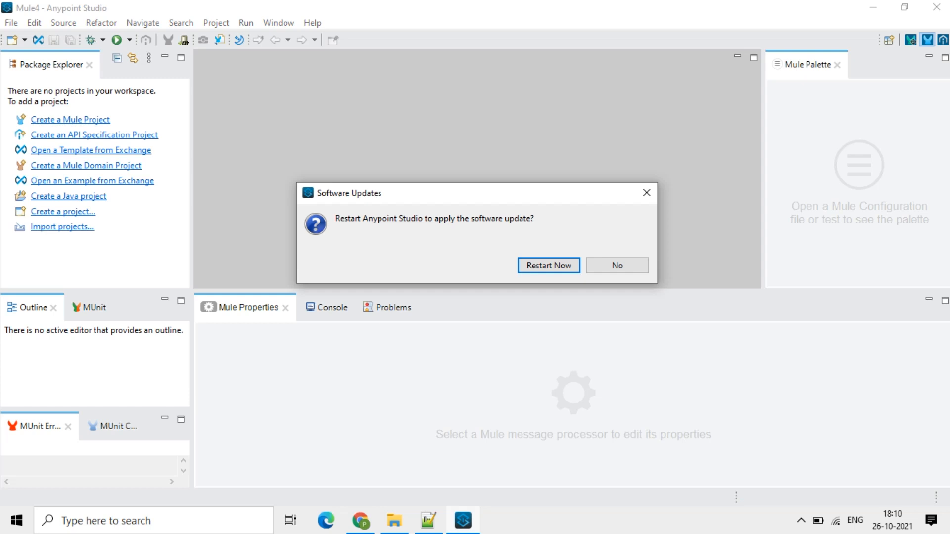
key(Return)
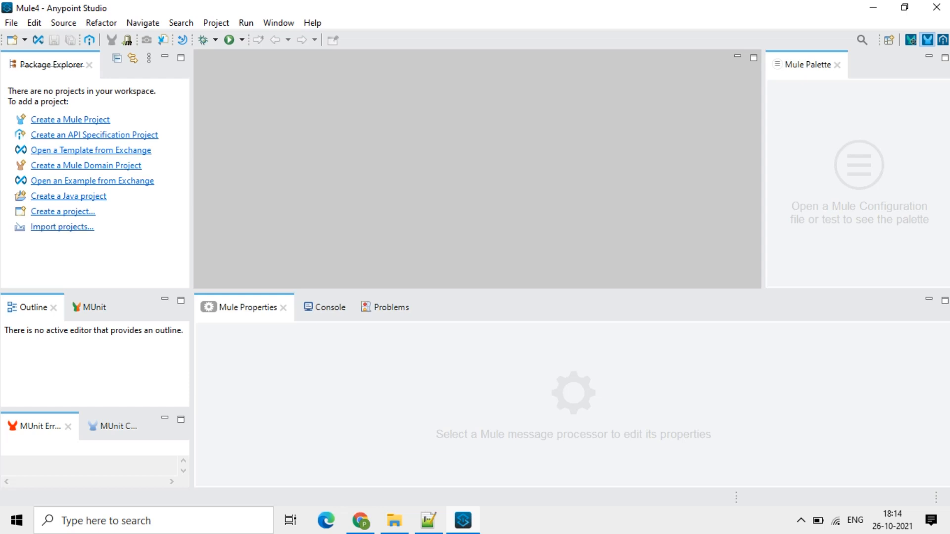
- Start a new Mule project with Mule Server 4.3.0 EE selected, and check that runtime's folder in C:\AnypointStudio\plugins
click(71, 119)
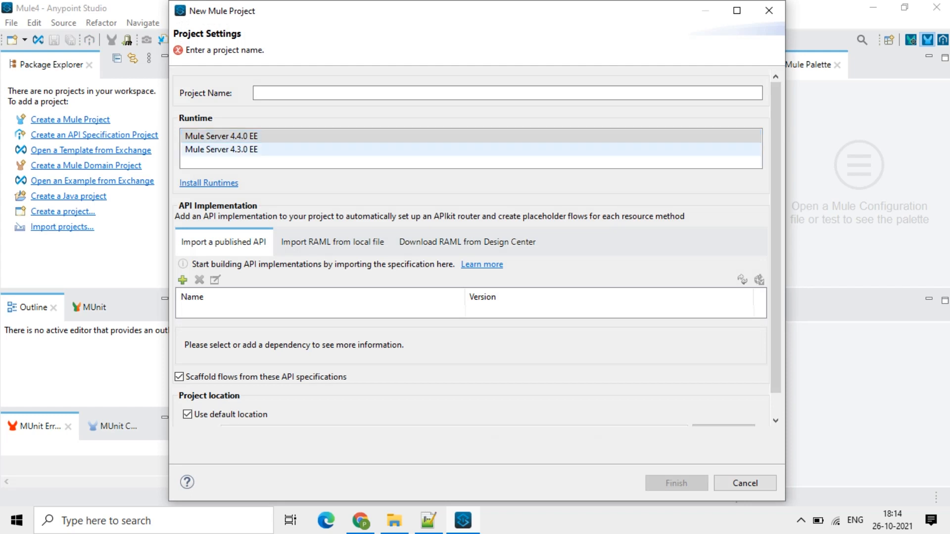
click(222, 150)
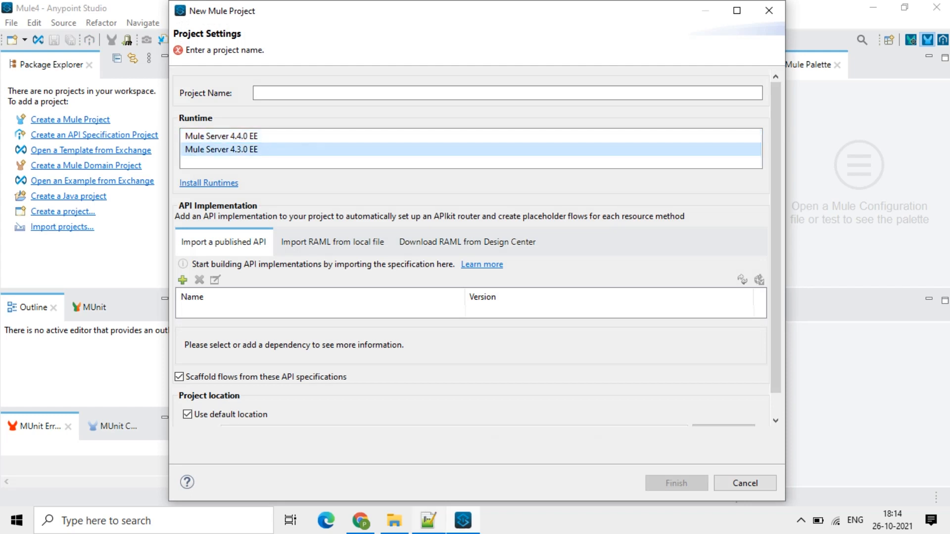
click(394, 520)
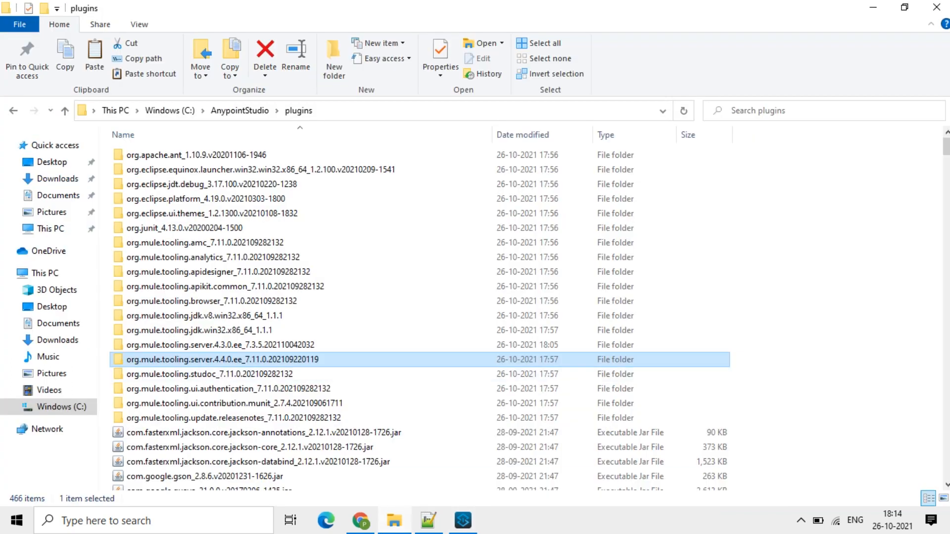
click(211, 346)
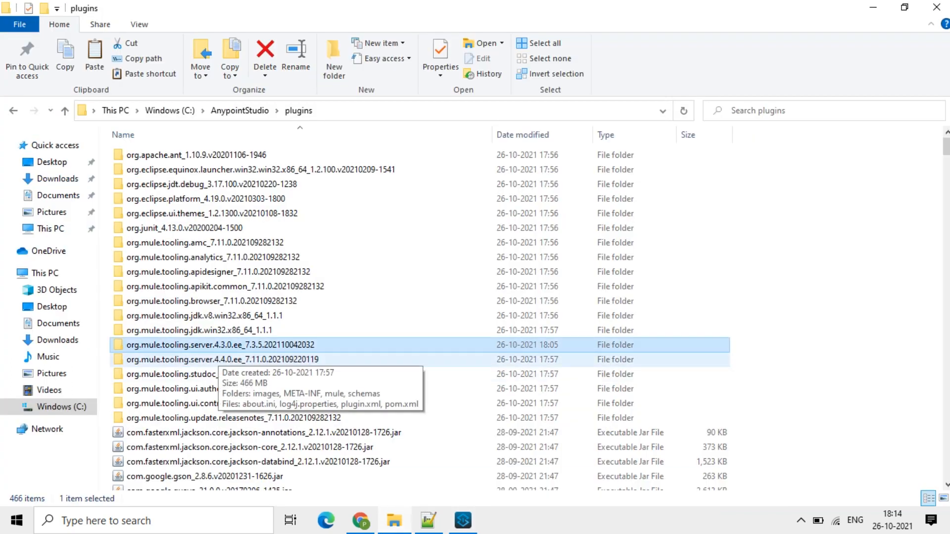
click(463, 521)
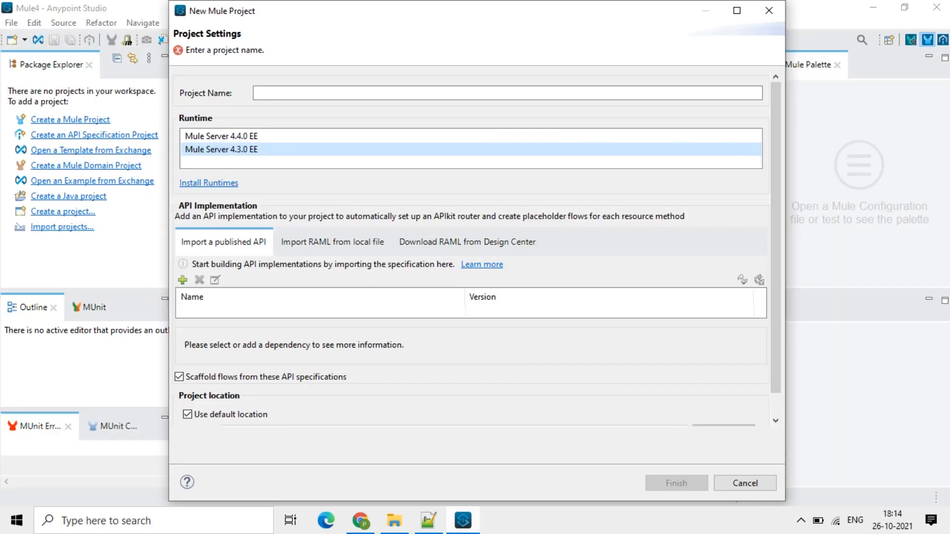
- Create the Mule project TestInstallation on the Mule Server 4.4.0 EE runtime, and select testinstallation.xml in src/main/mule
click(446, 93)
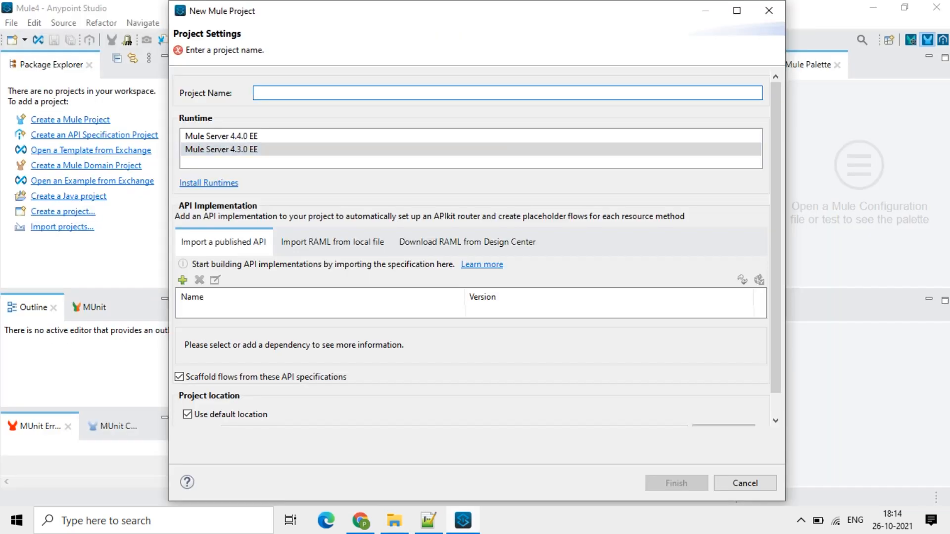
text(Test)
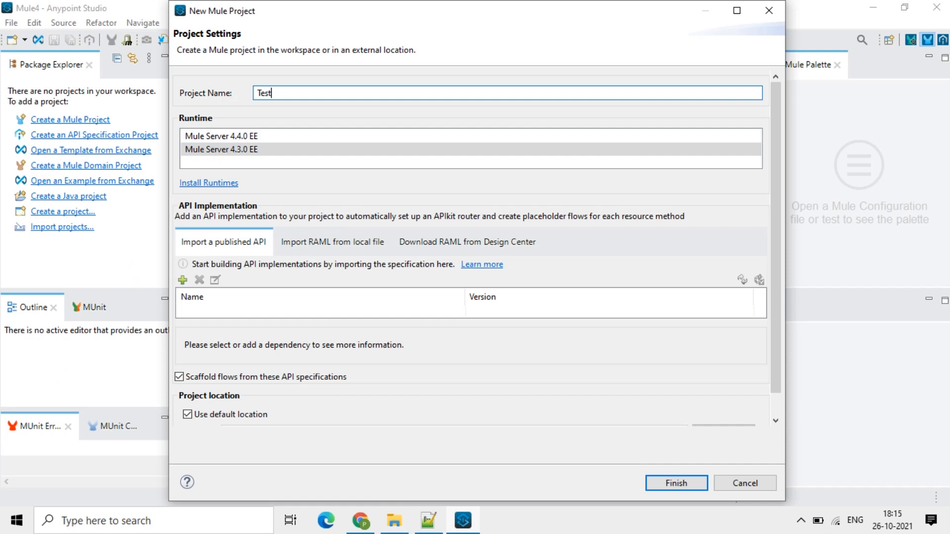
text(Installation)
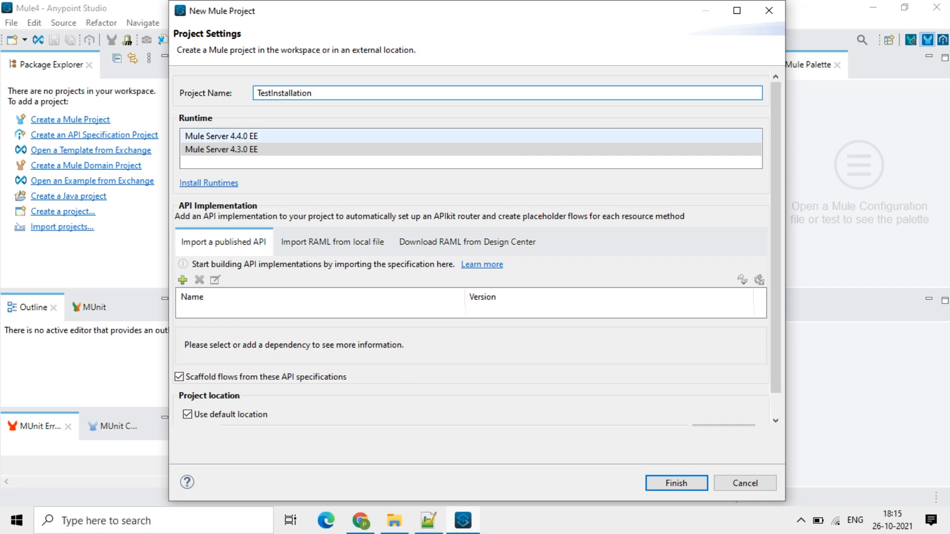
click(222, 136)
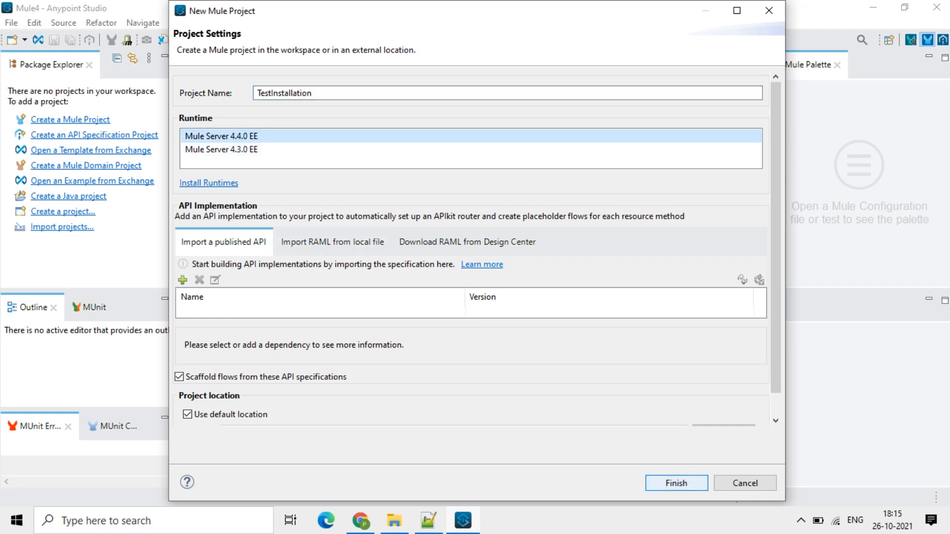
click(677, 483)
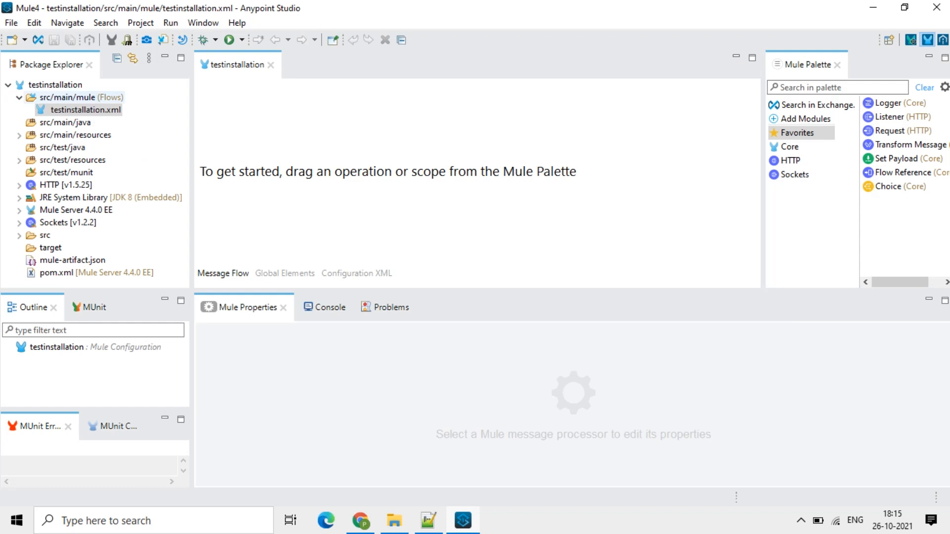
click(74, 97)
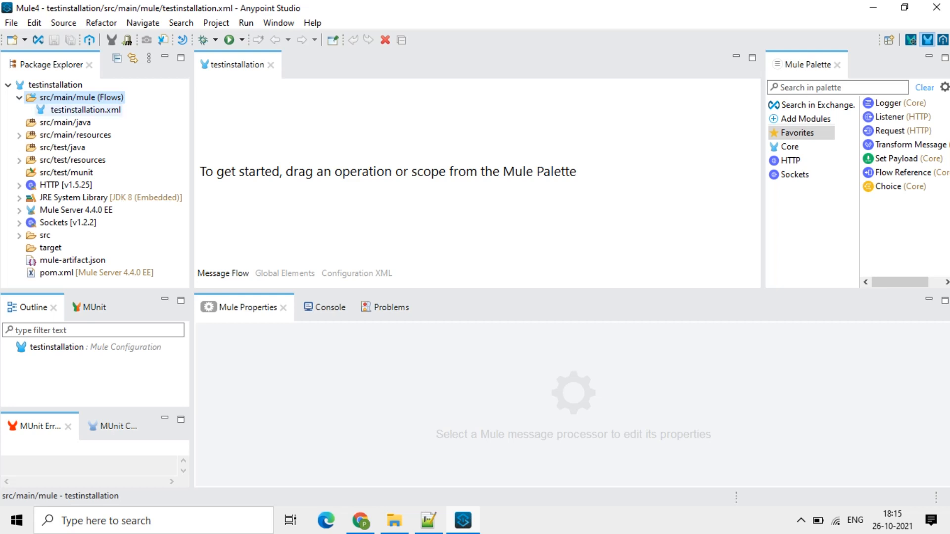
click(86, 109)
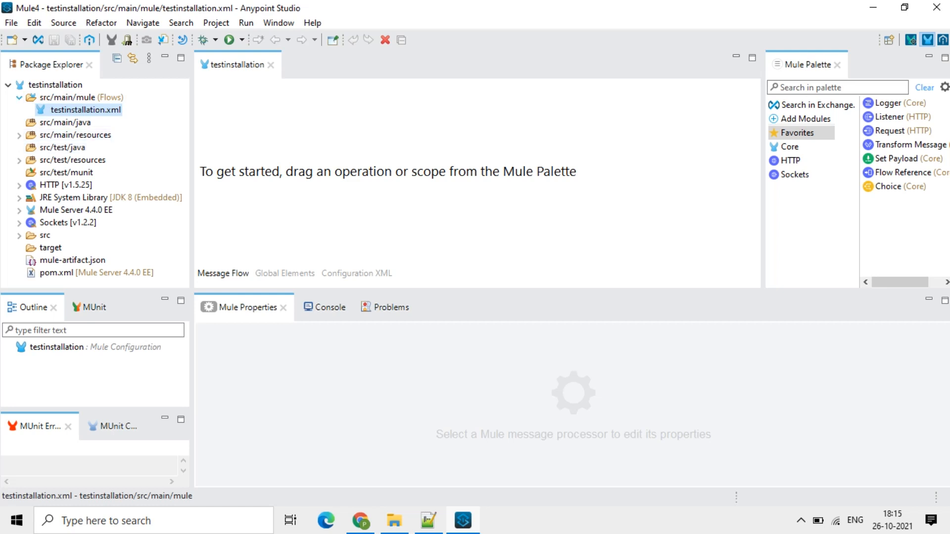
- Collapse the src/main/mule folder and select the Mule Server 4.4.0 EE library in the testinstallation project
click(19, 98)
click(19, 98)
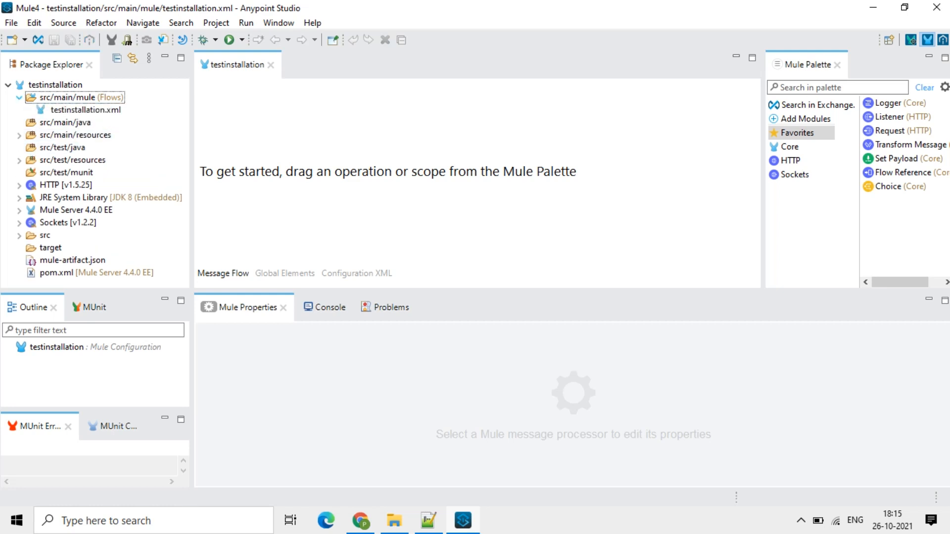
click(19, 98)
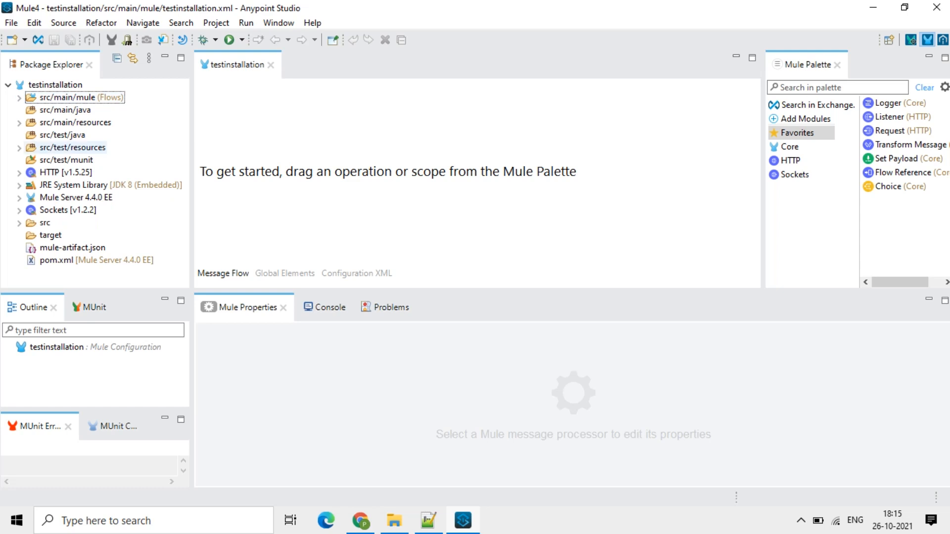
click(74, 198)
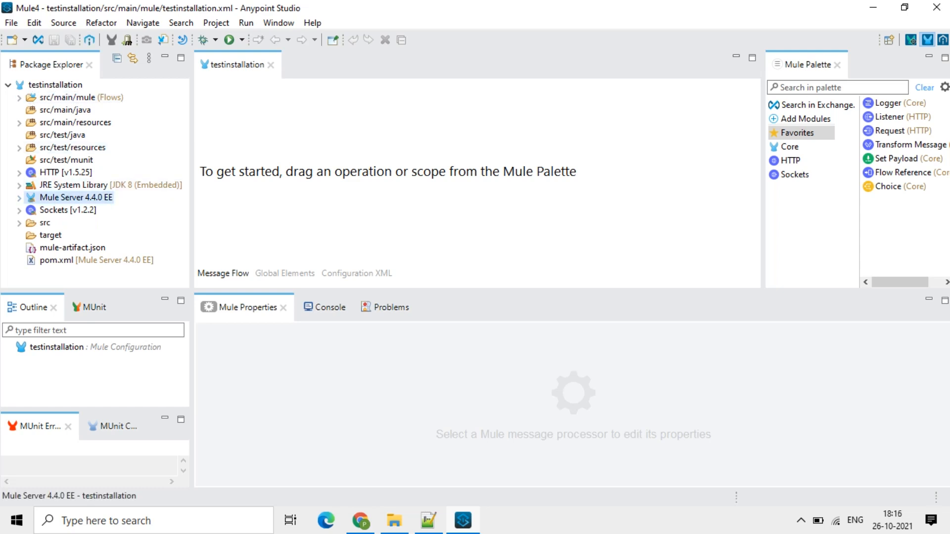
click(386, 148)
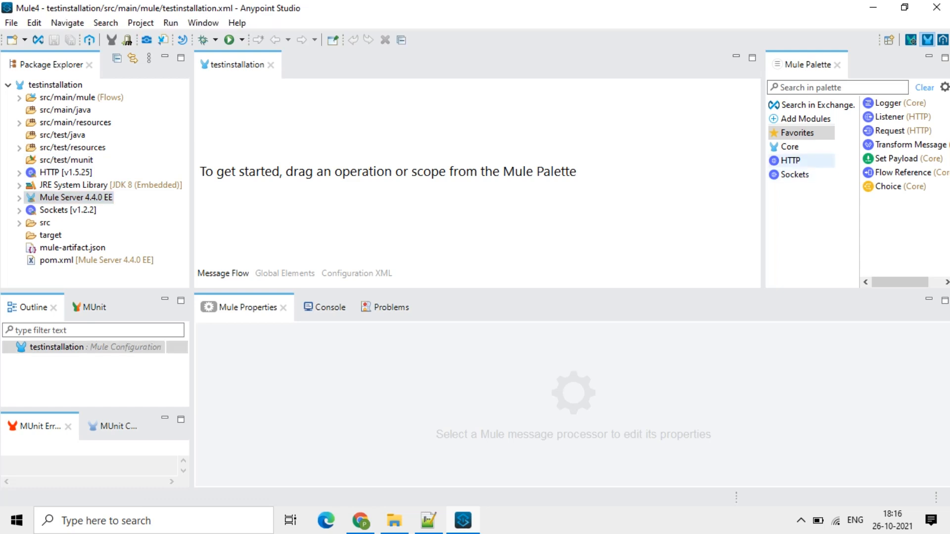
- Build a flow in testinstallation.xml with an HTTP Listener as its source, followed by a Core Logger
click(792, 161)
drag(889, 117, 286, 140)
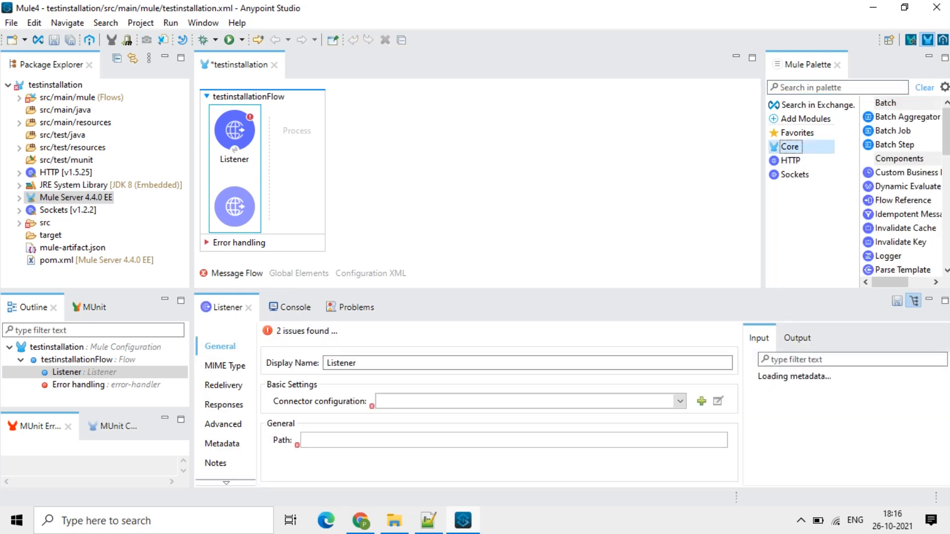
scroll(896, 242, down, 5)
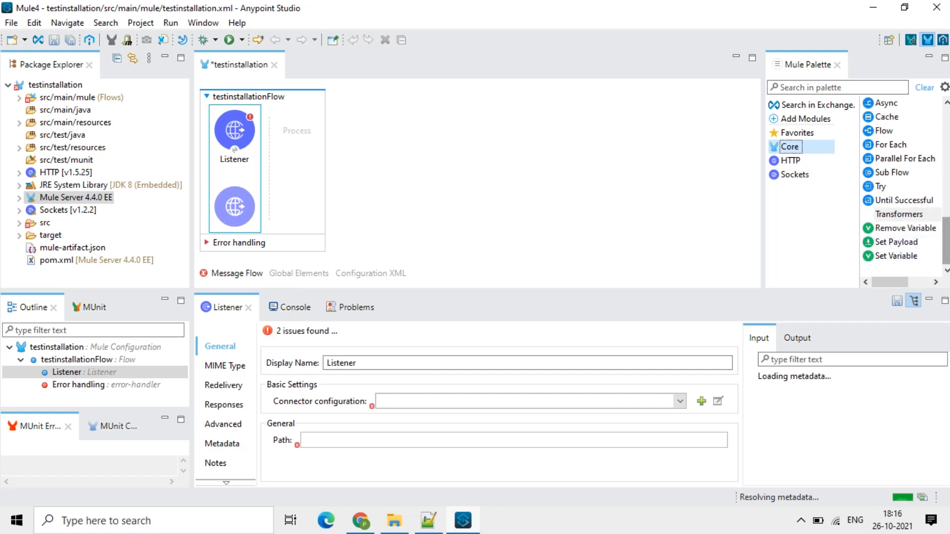
scroll(895, 242, up, 3)
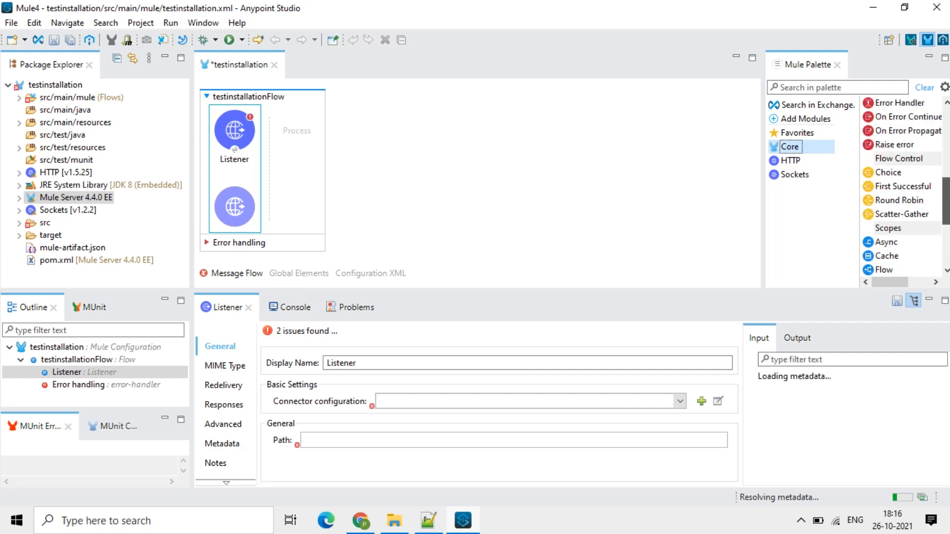
scroll(901, 186, up, 2)
scroll(901, 186, up, 3)
drag(891, 144, 436, 136)
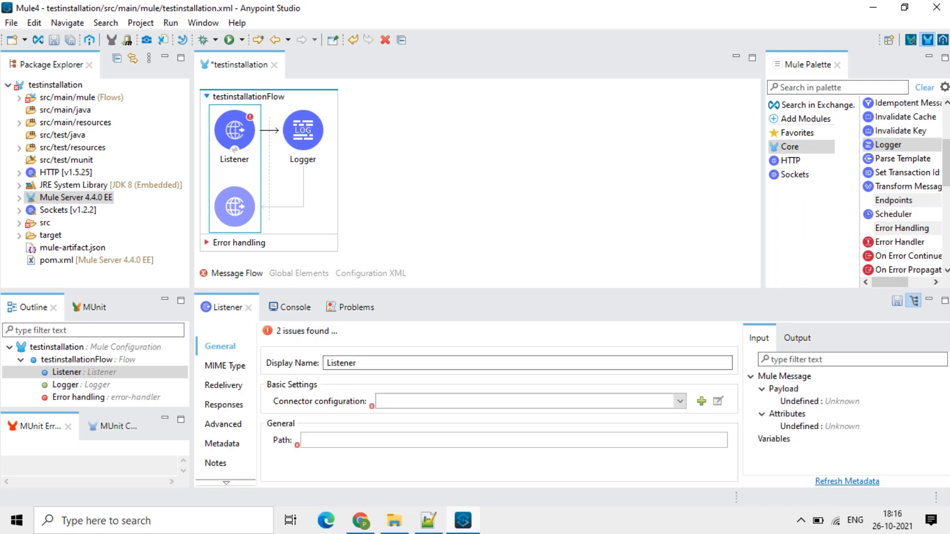
- Set the Listener's path to /testpath and create an HTTP Listener configuration for it with port 8082
click(317, 440)
text(/testpath)
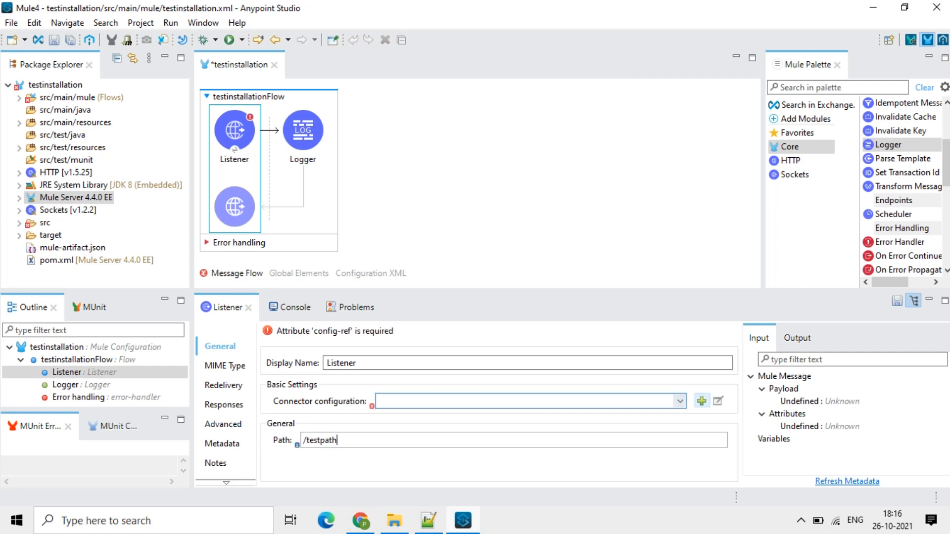
click(701, 400)
click(360, 248)
key(BackSpace)
text(2)
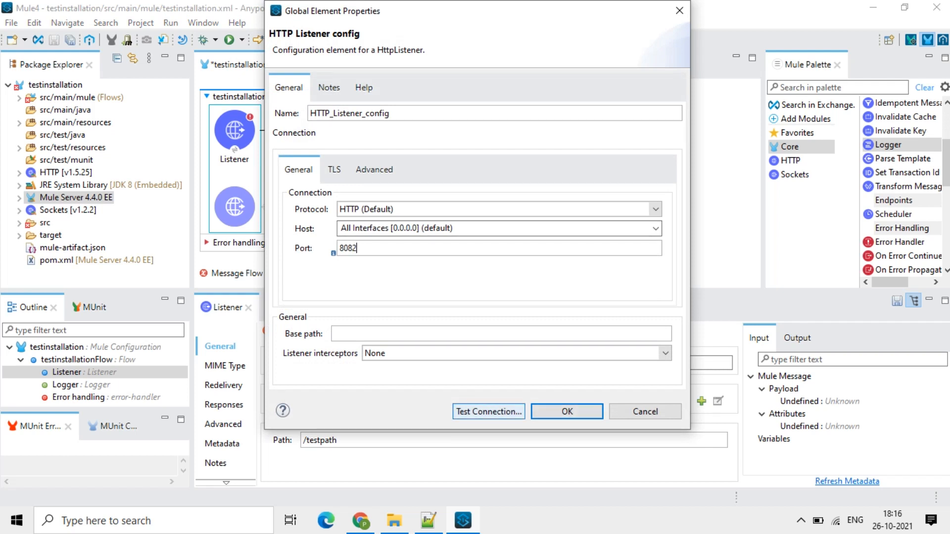
- Test the listener configuration's connection, accept the configuration, and save testinstallation.xml
click(489, 412)
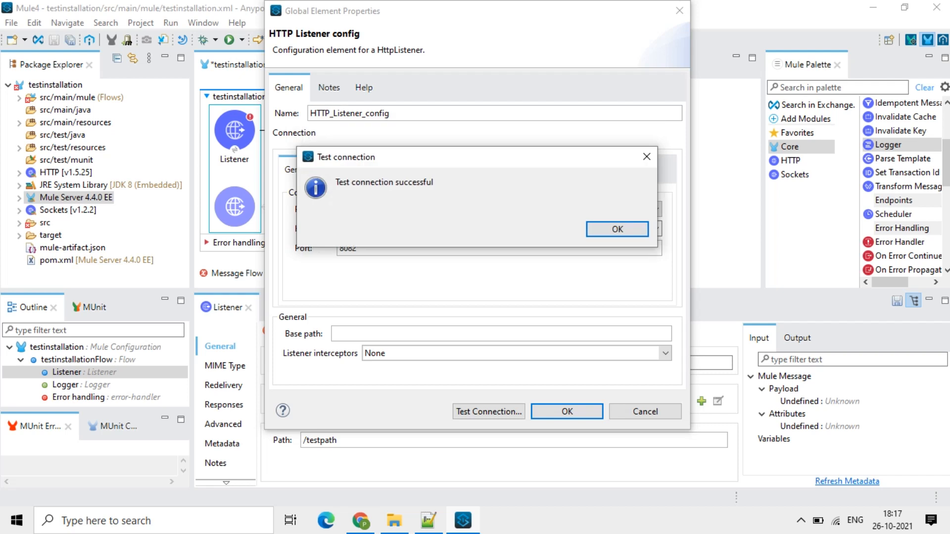
key(Return)
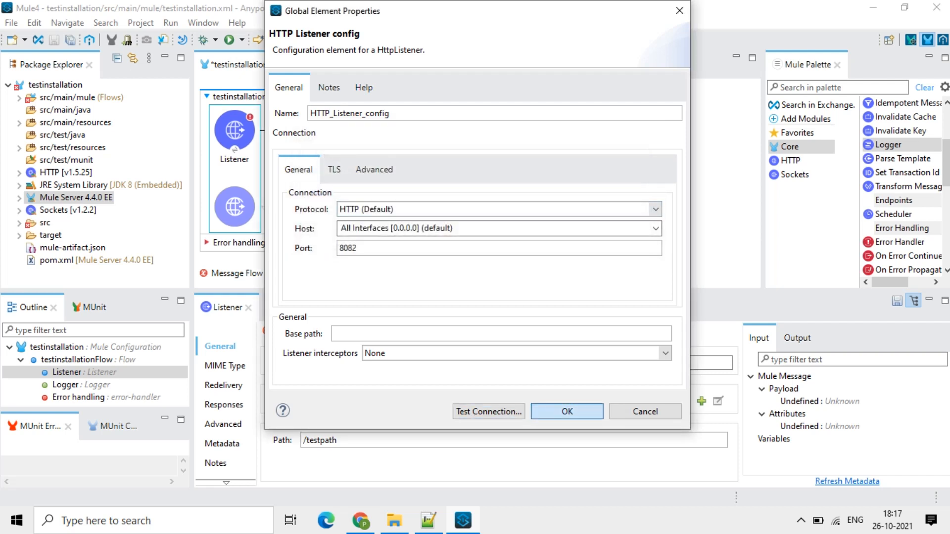
key(Return)
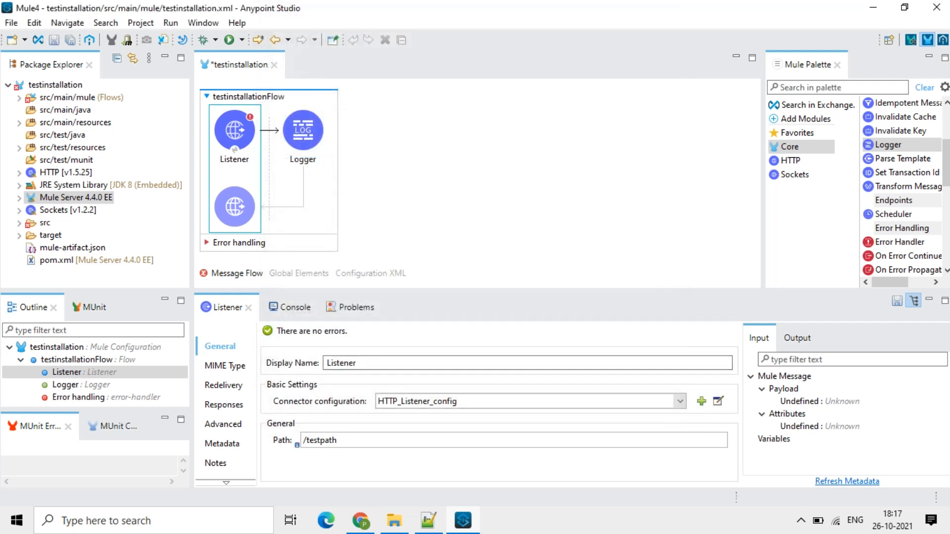
key(ctrl+s)
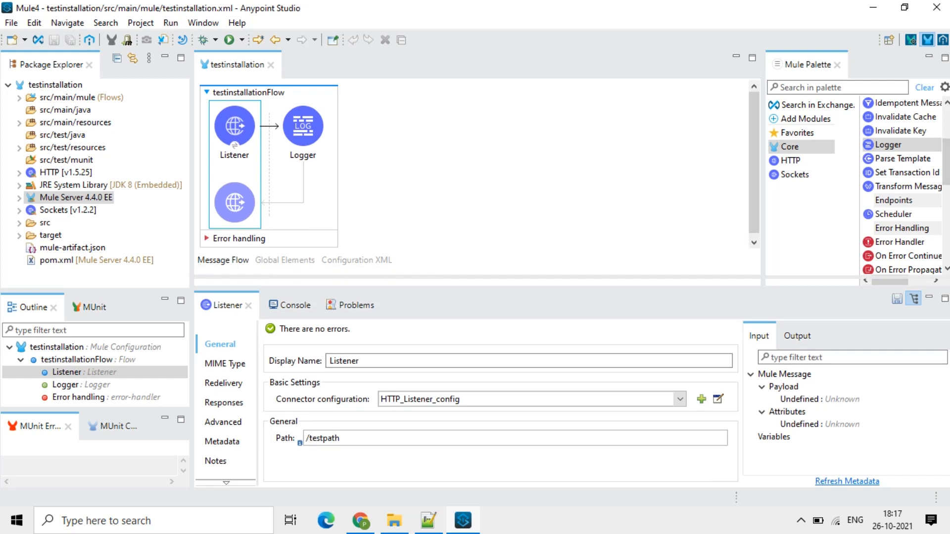
- Run the testinstallation project from the flow canvas
right_click(465, 123)
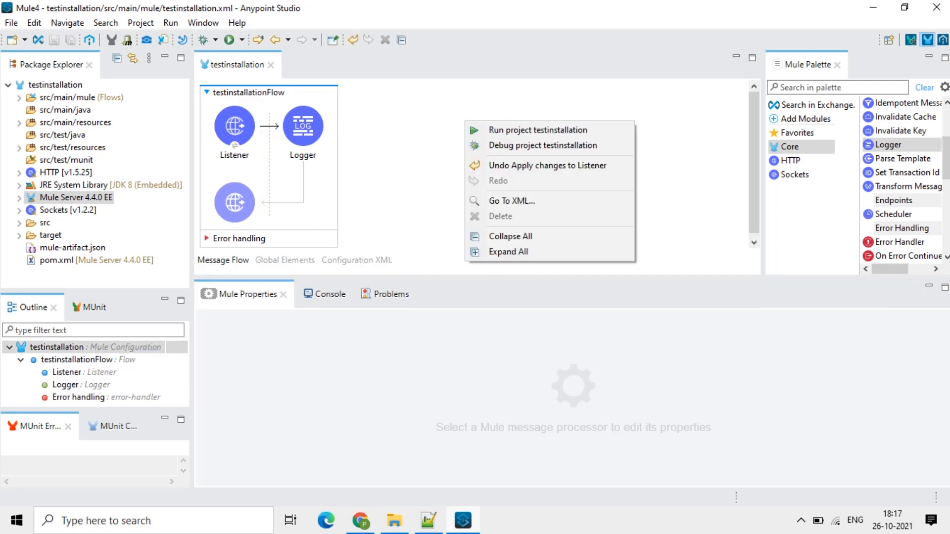
right_click(392, 129)
key(Escape)
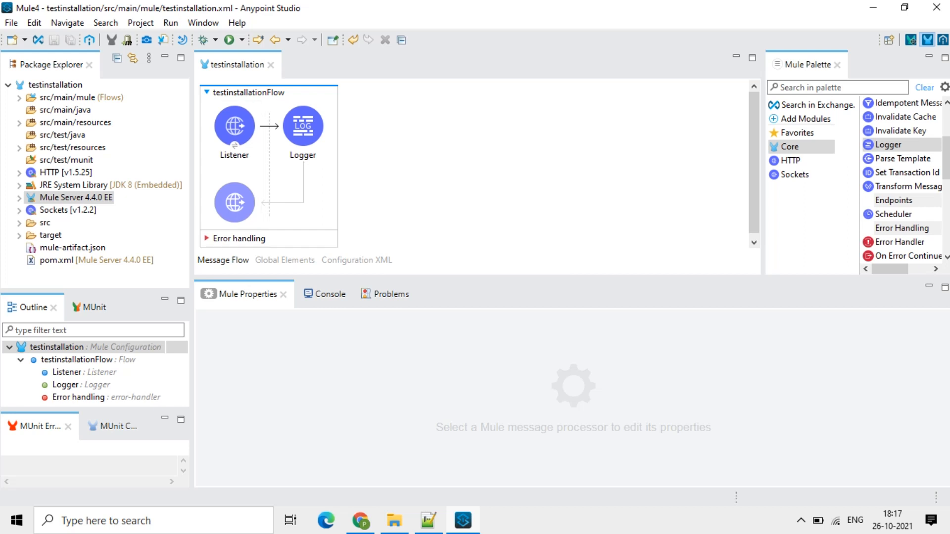
right_click(462, 90)
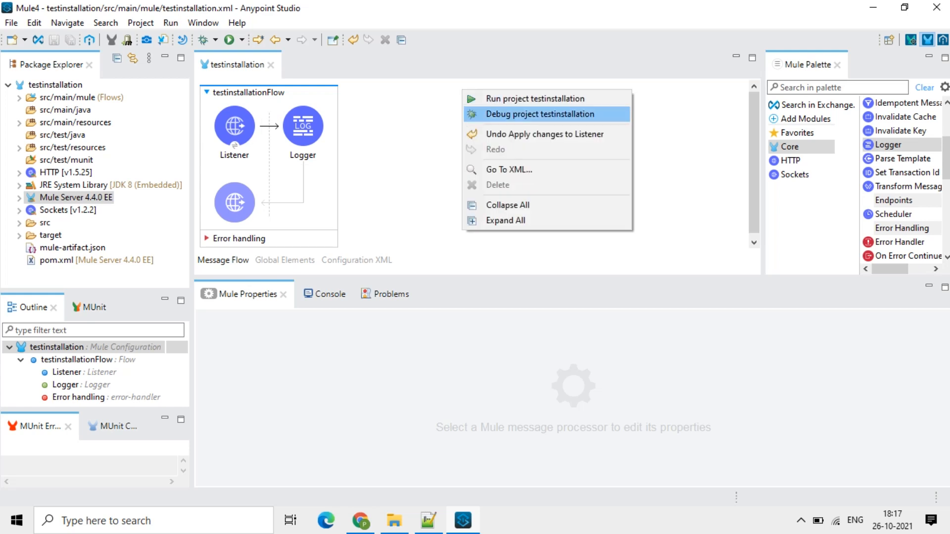
click(397, 123)
right_click(397, 123)
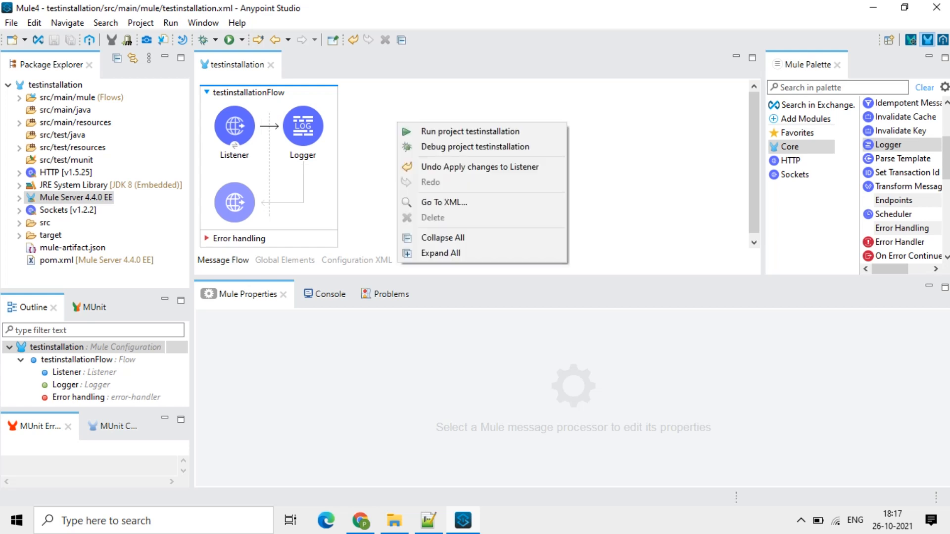
click(470, 131)
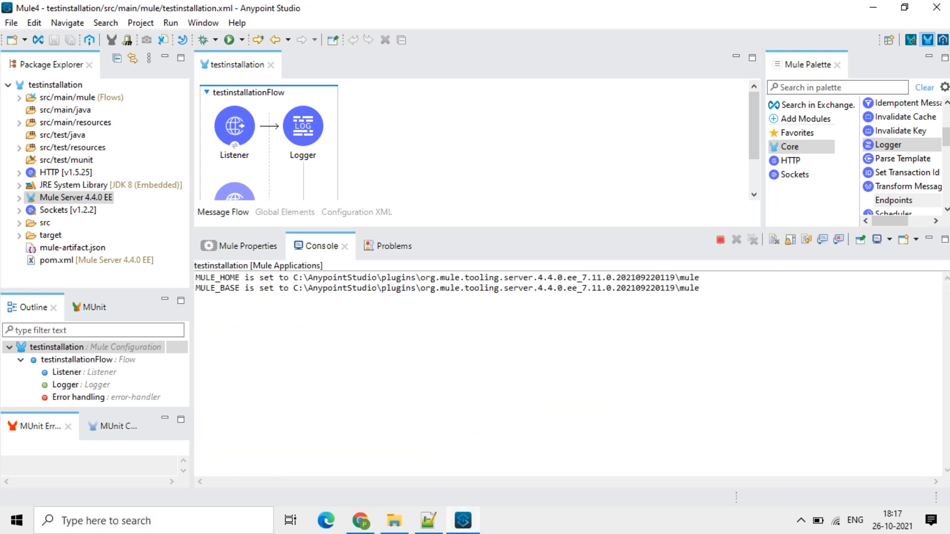
- Examine the MULE_HOME path and its server version folder at the start of the console log
drag(196, 278, 244, 277)
drag(700, 277, 196, 277)
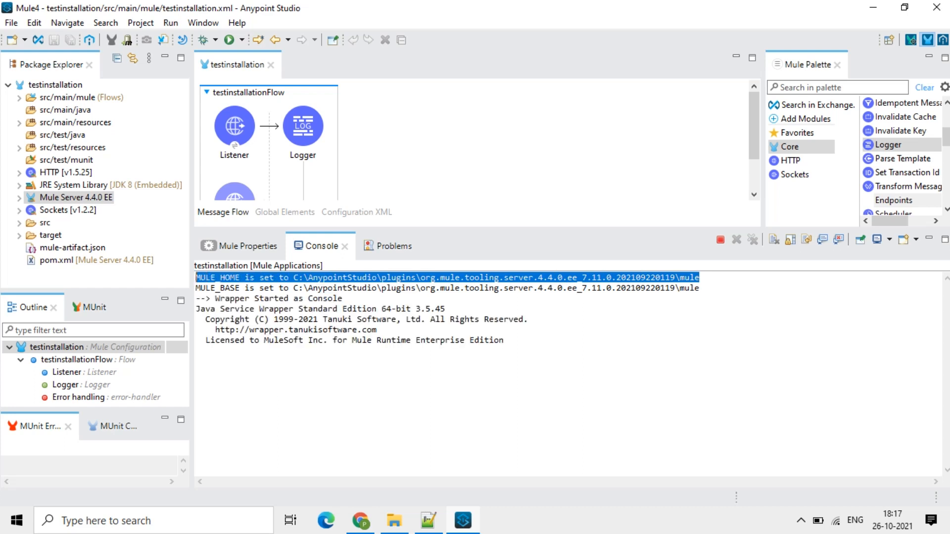
click(368, 288)
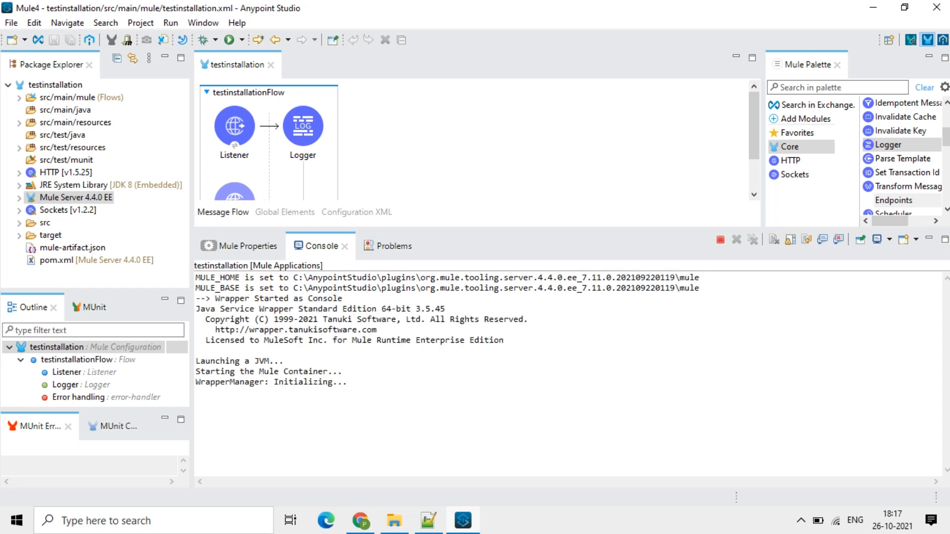
drag(537, 277, 200, 278)
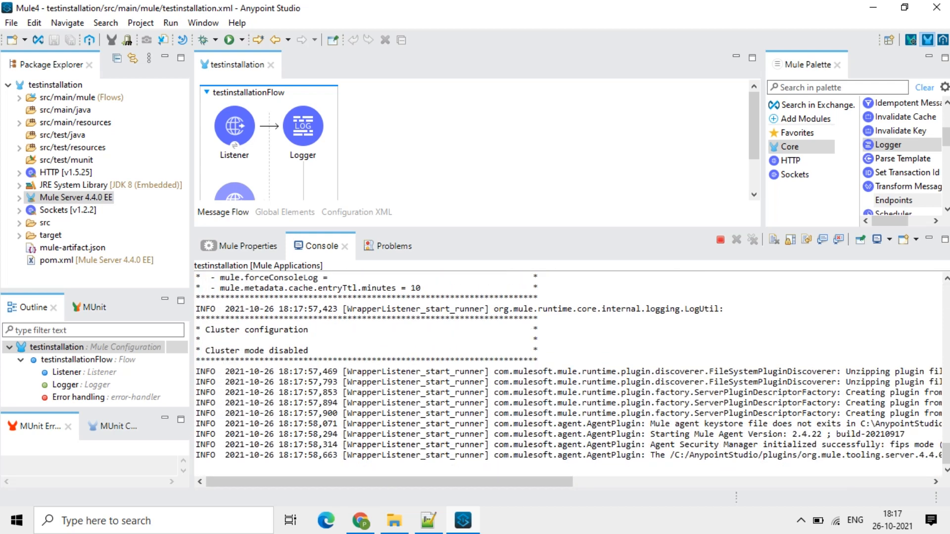
drag(946, 454, 945, 291)
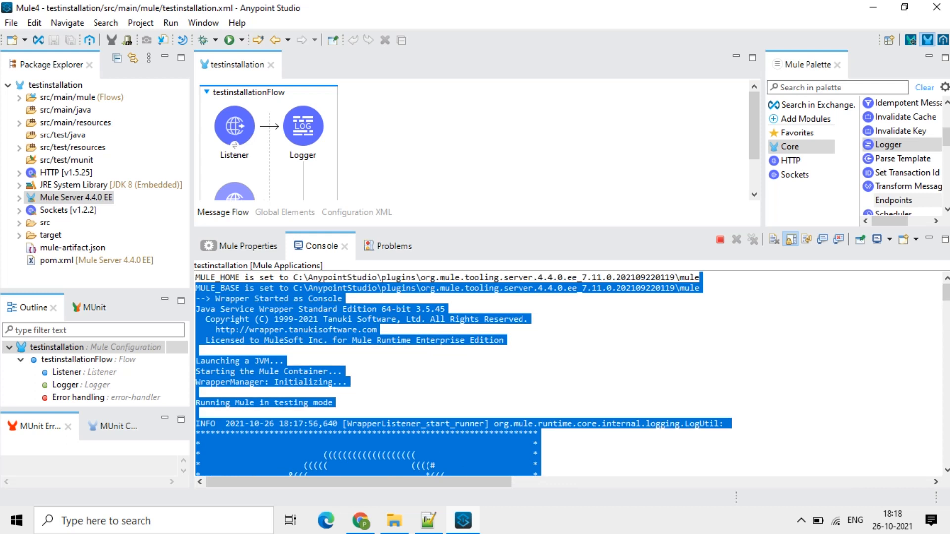
click(318, 298)
drag(236, 277, 196, 277)
click(215, 299)
double_click(218, 277)
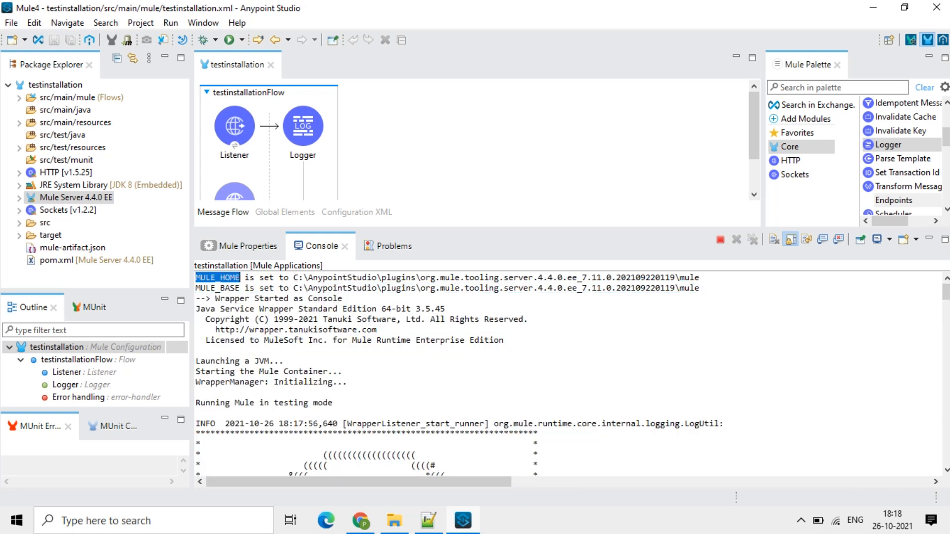
click(255, 309)
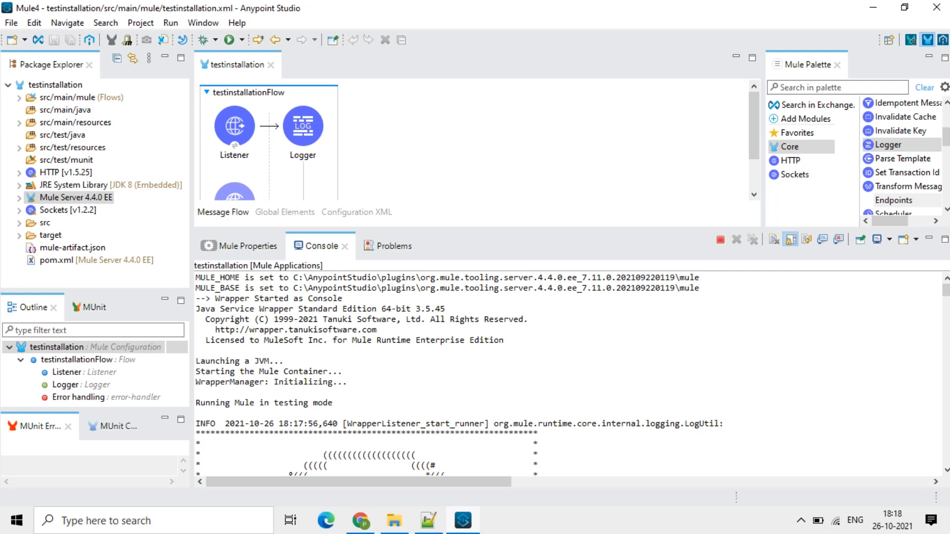
drag(435, 278, 620, 278)
- Read through the console startup log, covering the Java home, Mule services, applied patches and scheduler settings
scroll(621, 278, down, 17)
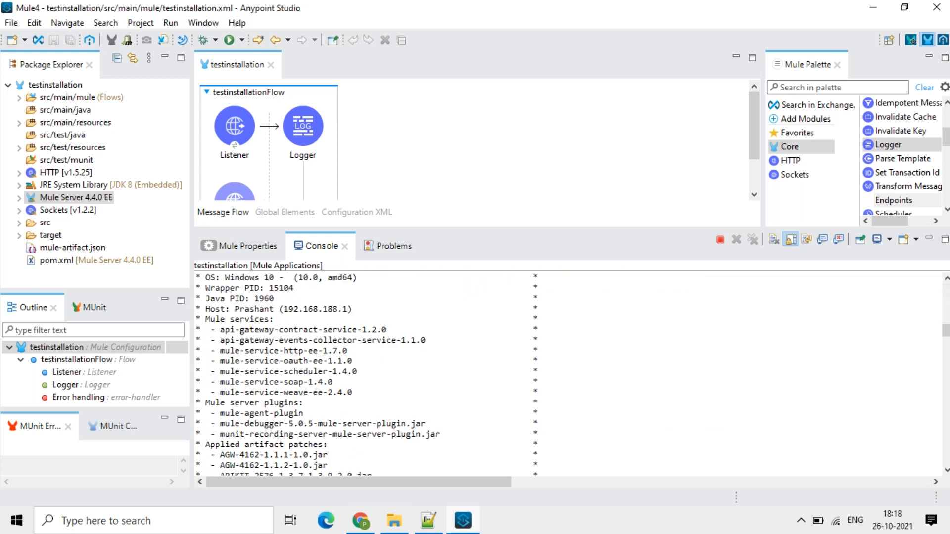
scroll(367, 374, up, 2)
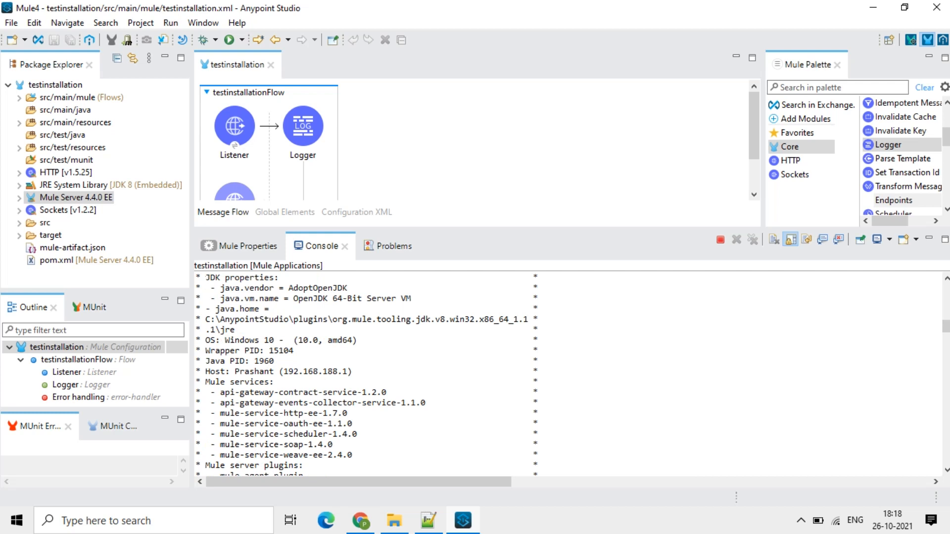
drag(415, 320, 430, 320)
click(440, 320)
scroll(441, 320, down, 10)
scroll(440, 320, down, 15)
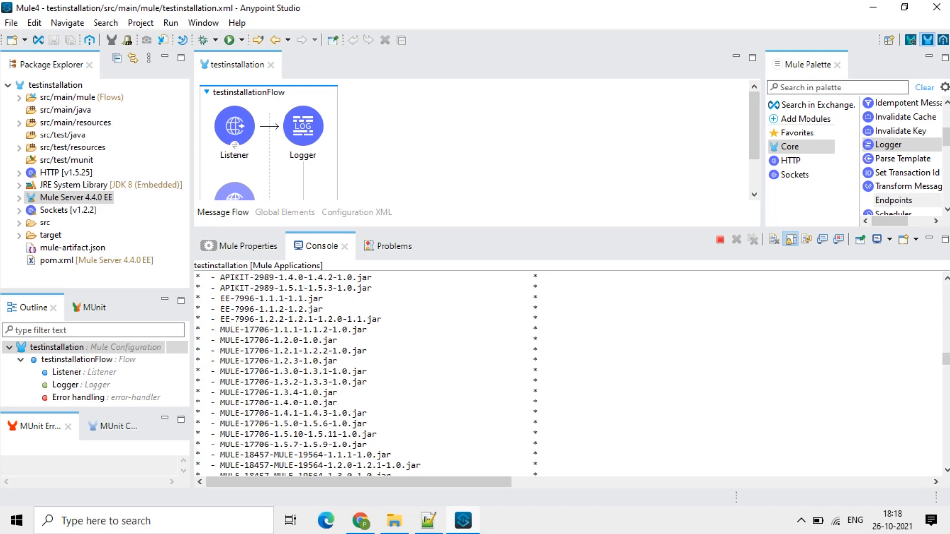
scroll(569, 371, down, 10)
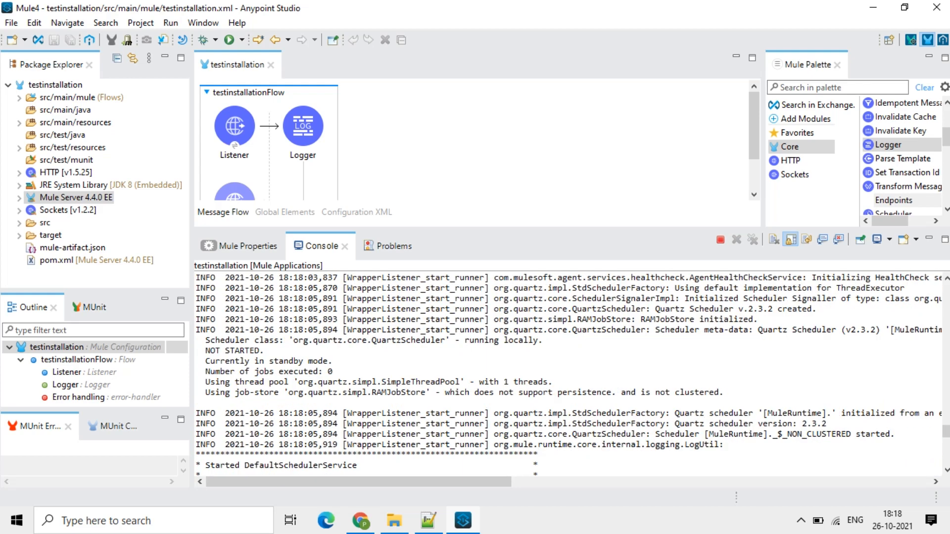
scroll(569, 374, down, 6)
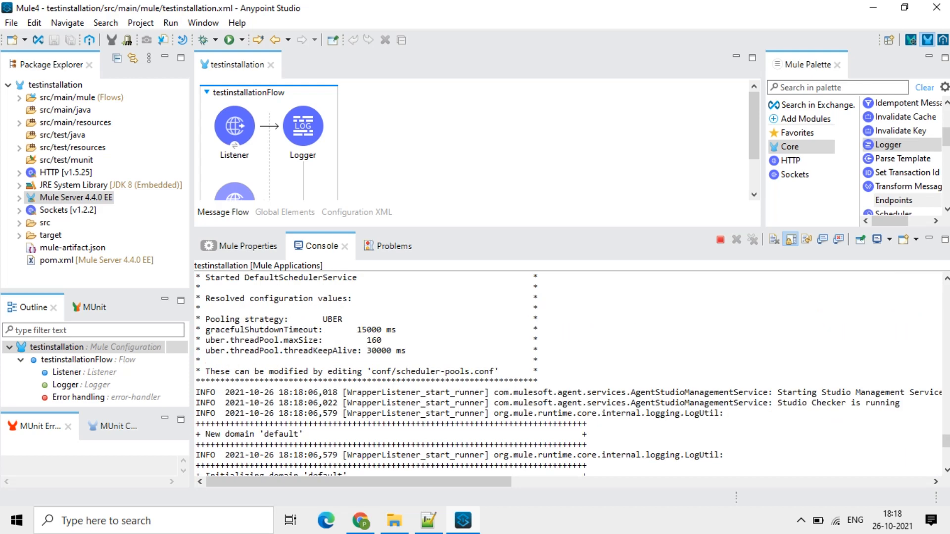
scroll(569, 371, down, 12)
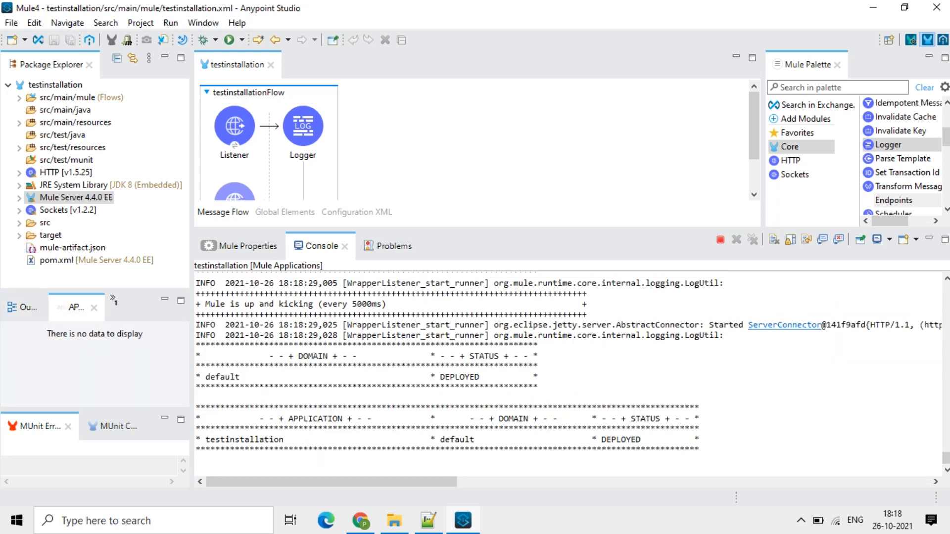
- Check the deployment status of the default domain and the testinstallation application in the console
drag(439, 377, 479, 376)
scroll(479, 376, up, 2)
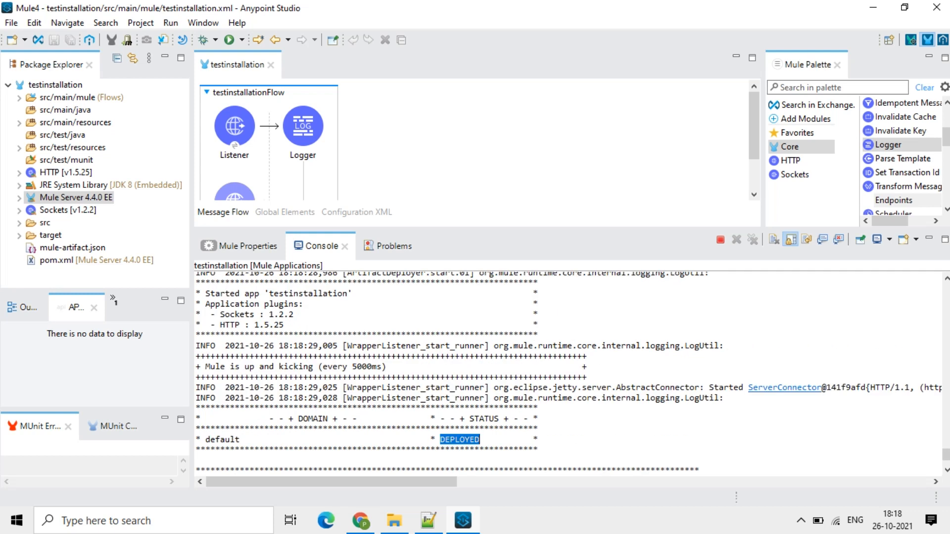
scroll(569, 371, down, 2)
drag(601, 439, 639, 440)
click(699, 440)
- Review the earlier scheduler entries in the console log, and enlarge the canvas to show the whole flow
scroll(699, 439, up, 15)
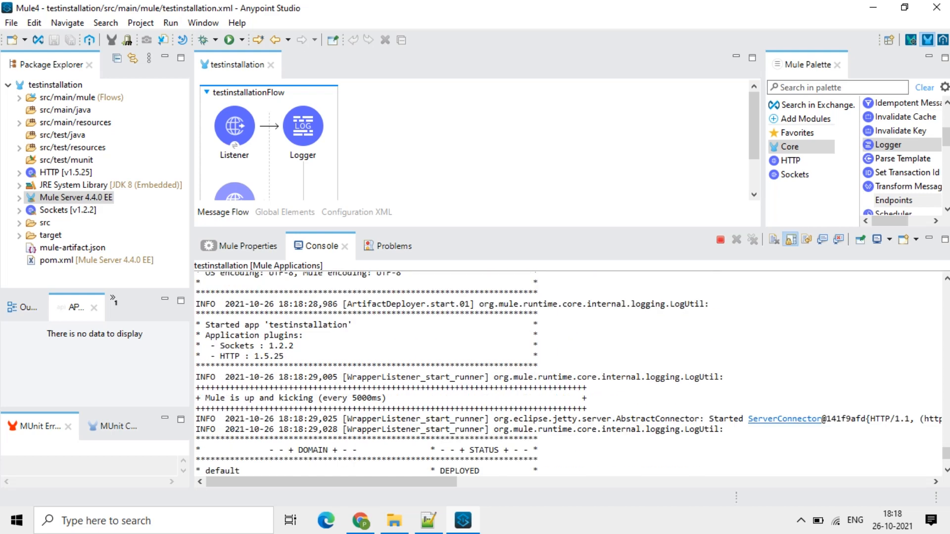
scroll(569, 371, up, 5)
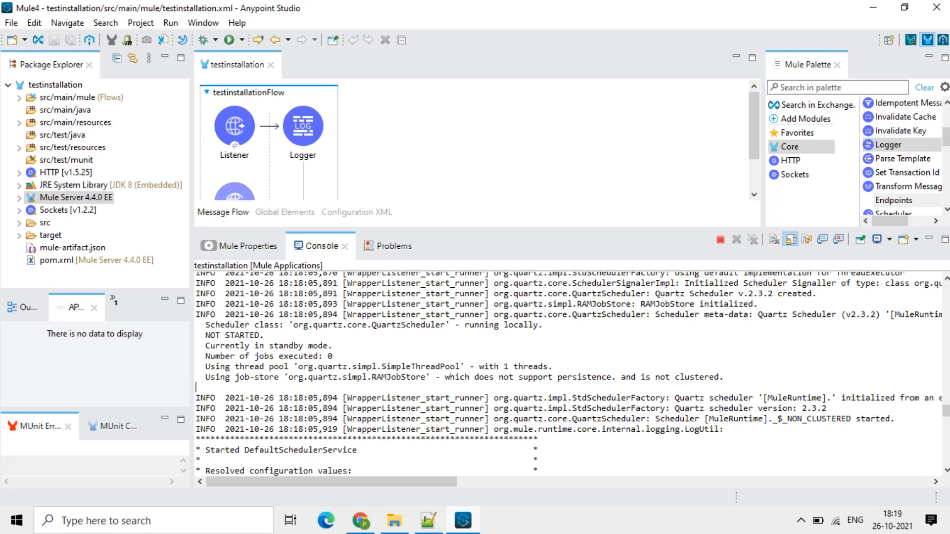
drag(495, 229, 494, 274)
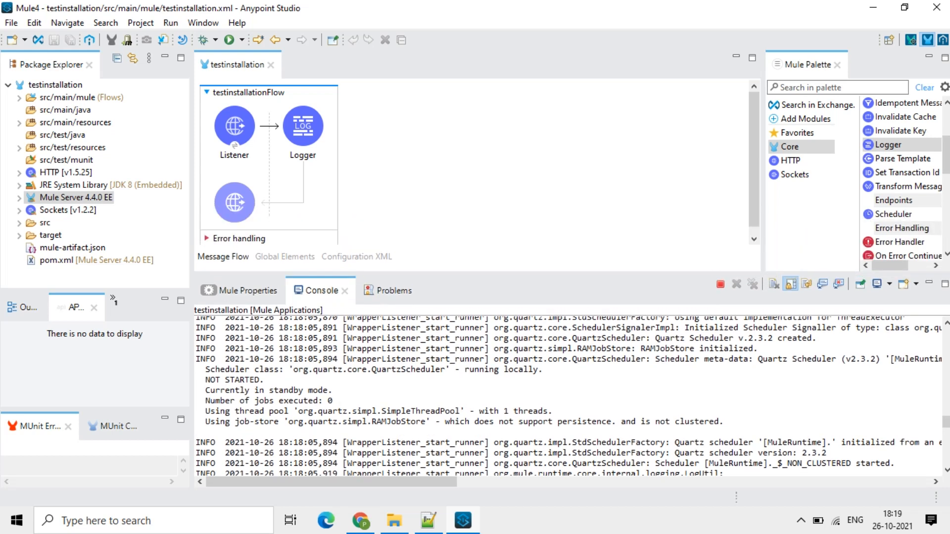